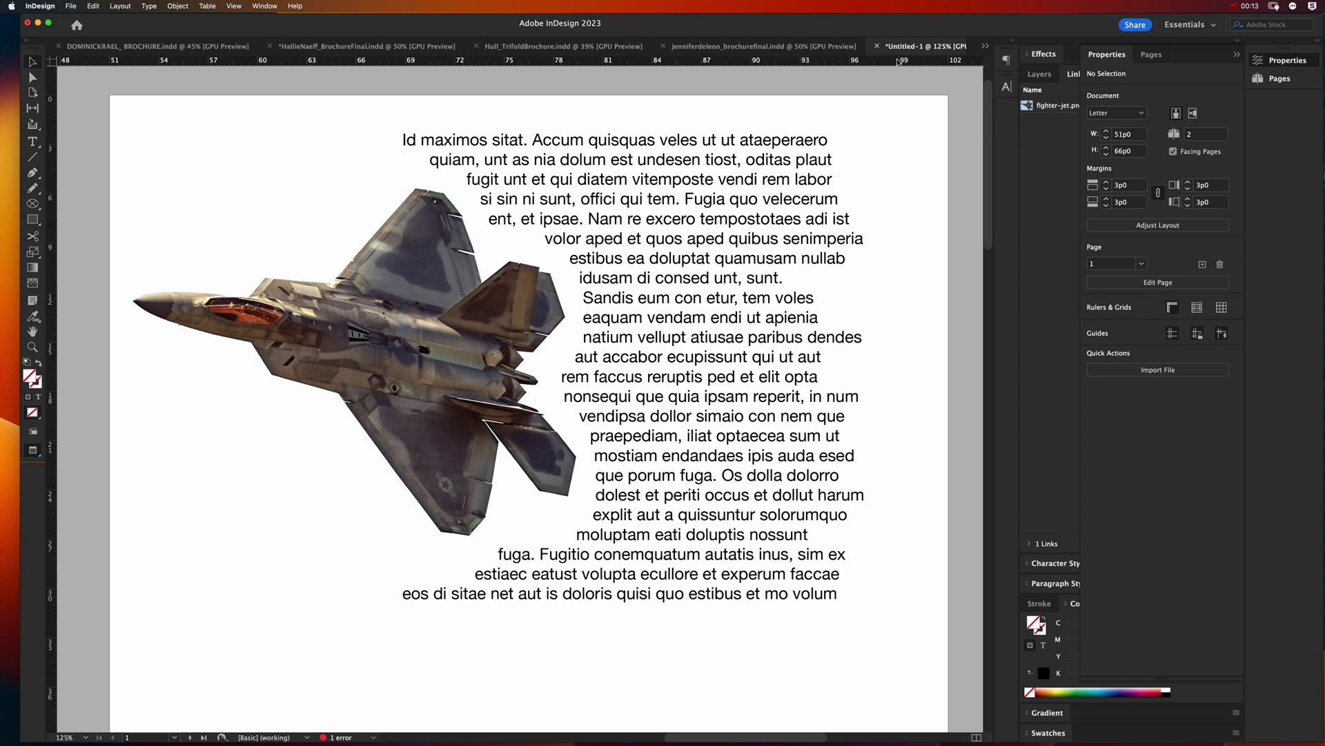
Show the list of open documents from the document-tab overflow button.
click(986, 45)
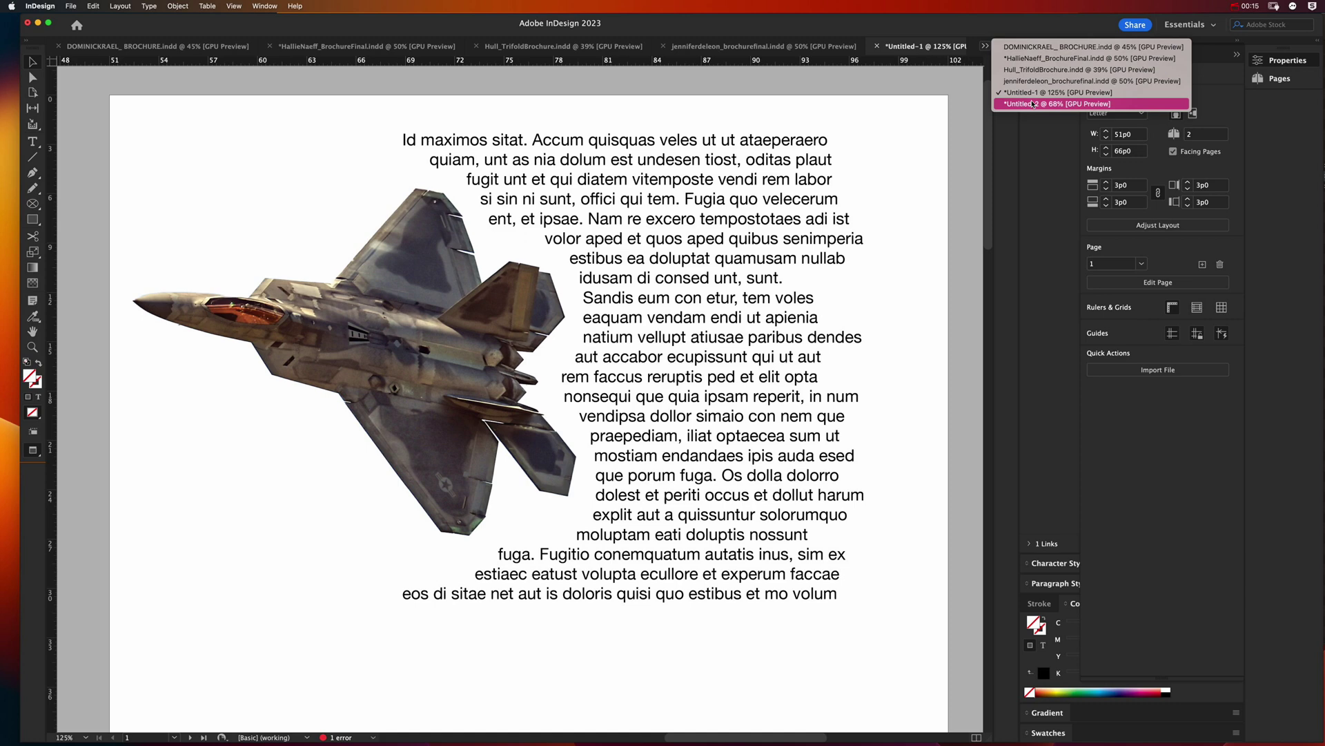
Switch to Untitled-2 and draw a circle frame near the page's top-left.
click(1057, 103)
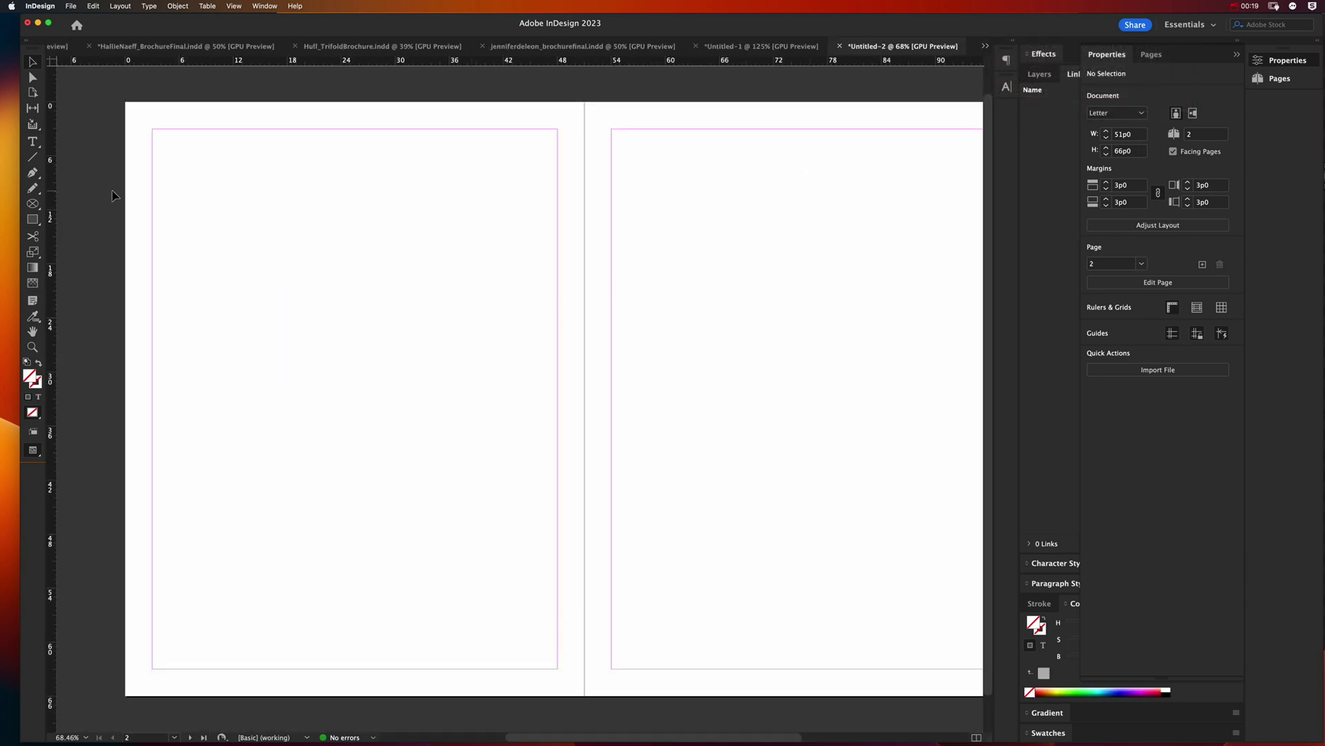
key(l)
drag(169, 156, 351, 362)
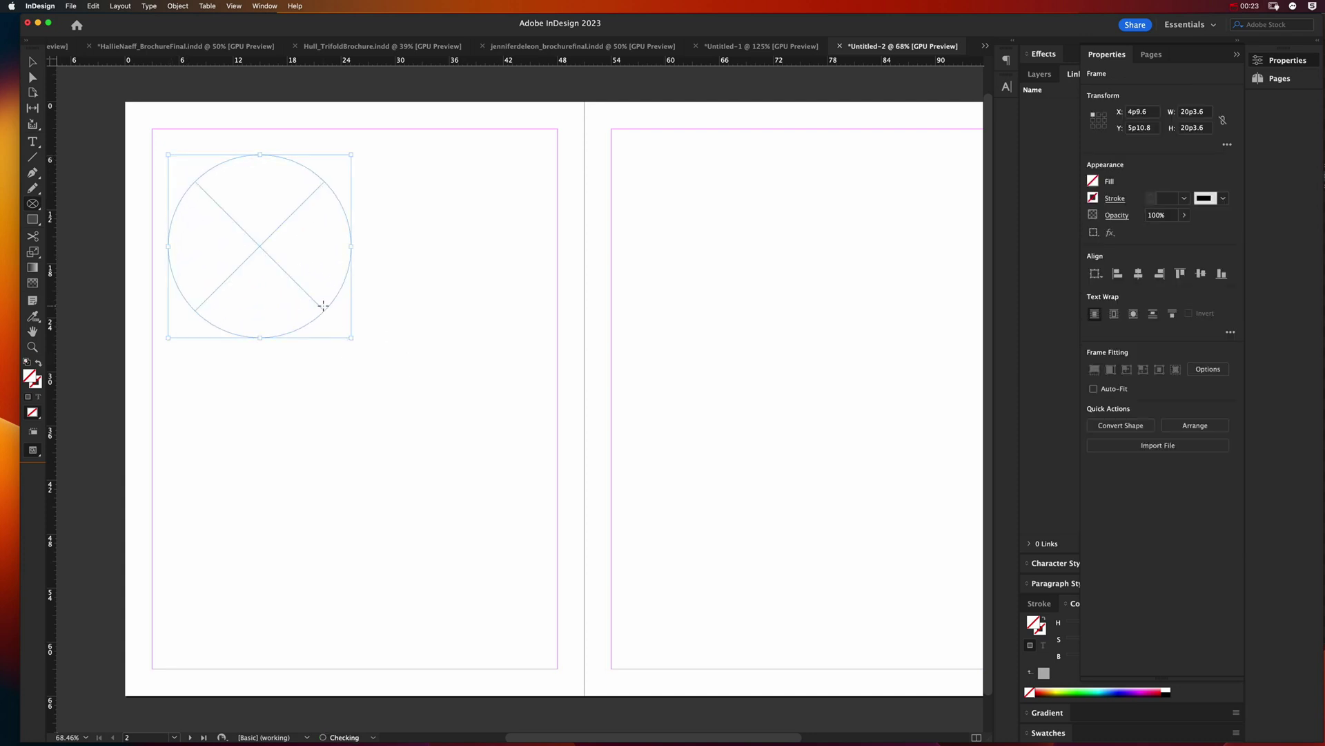
Place prom-2023-0362.jpg into the circle and fill the frame proportionally.
click(77, 6)
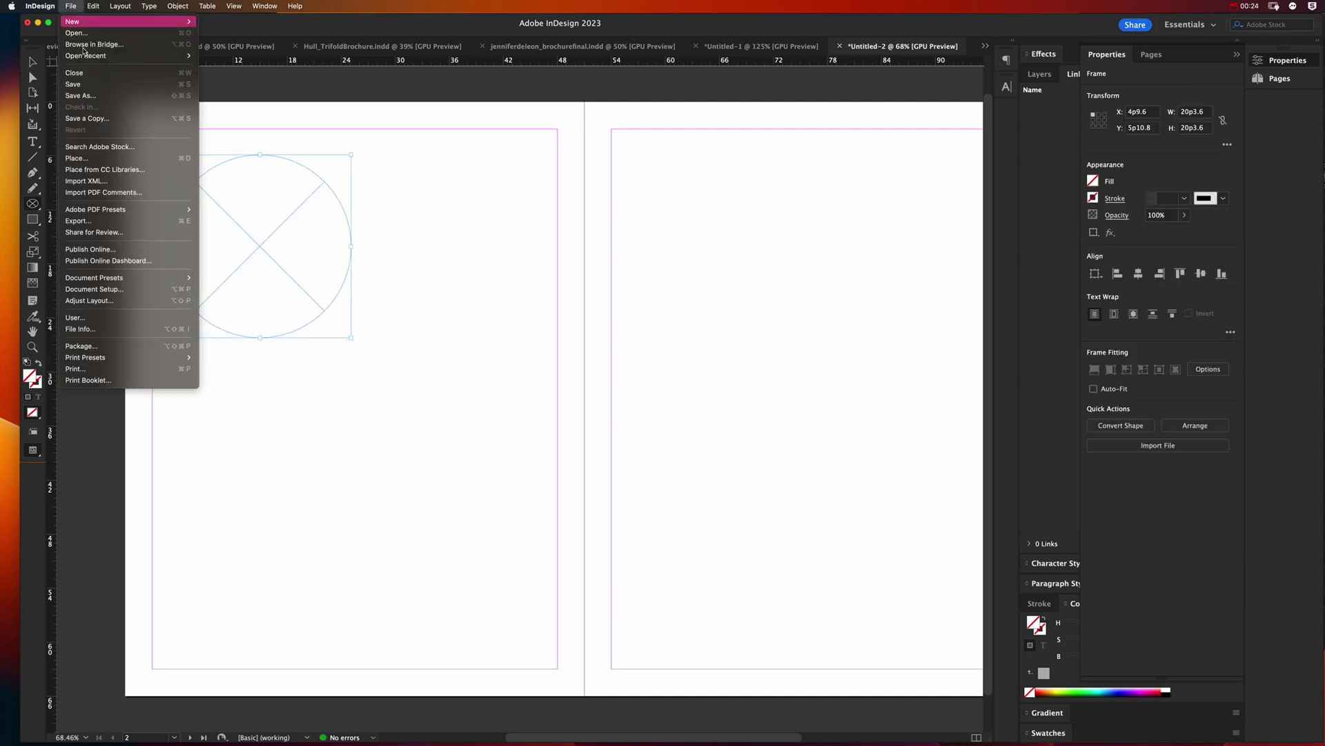
click(77, 158)
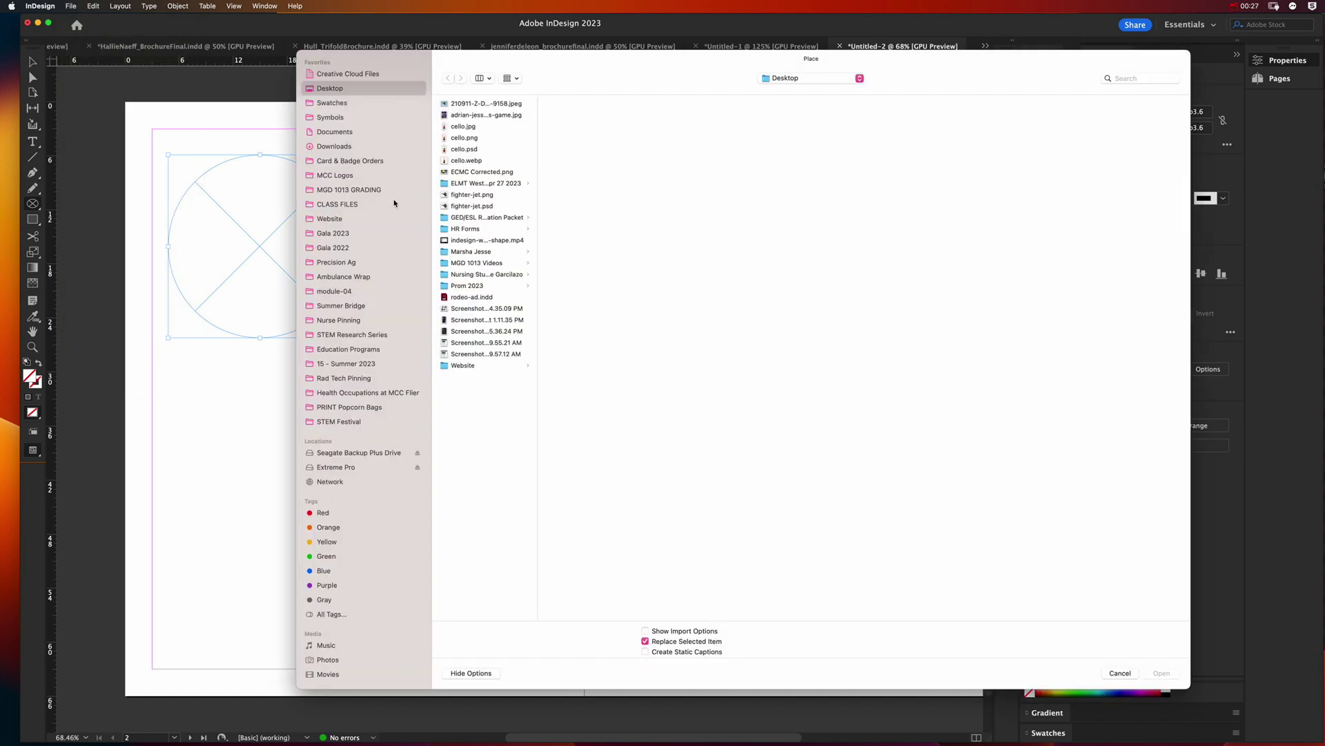
click(478, 287)
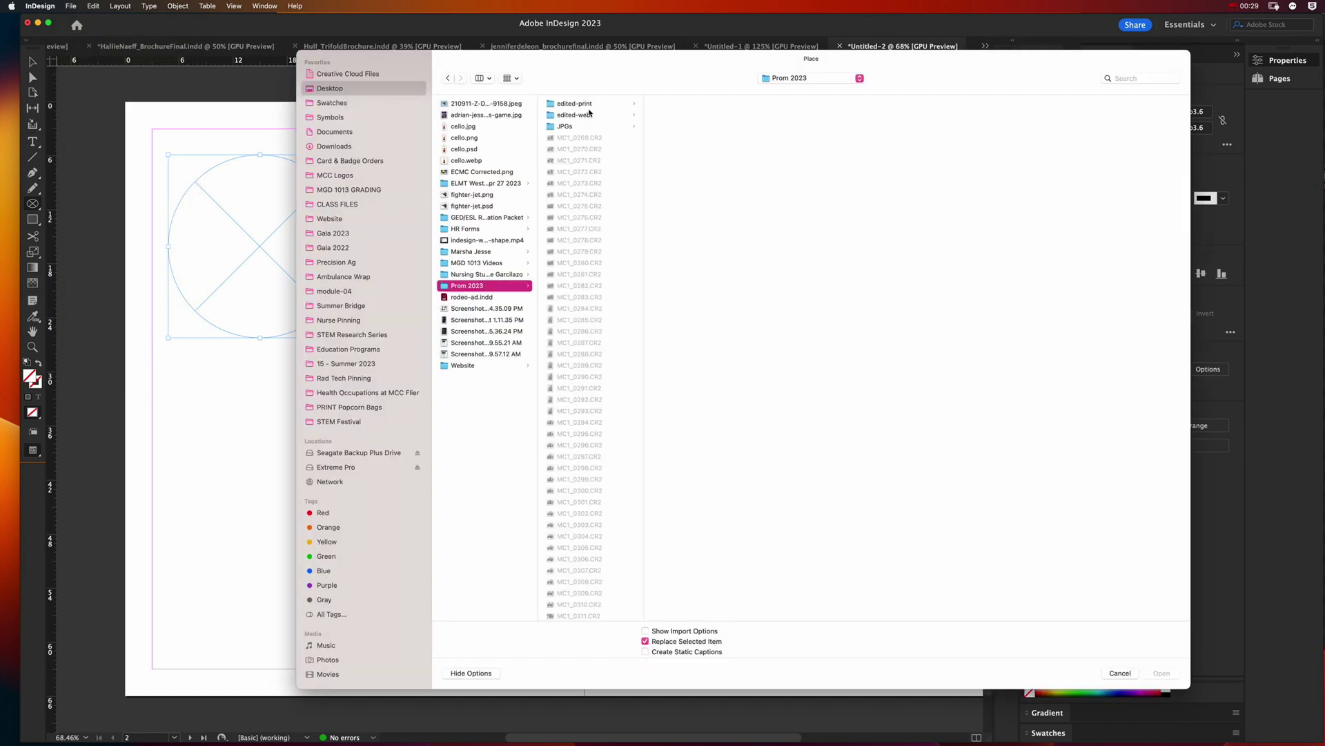
click(578, 103)
click(704, 286)
click(711, 331)
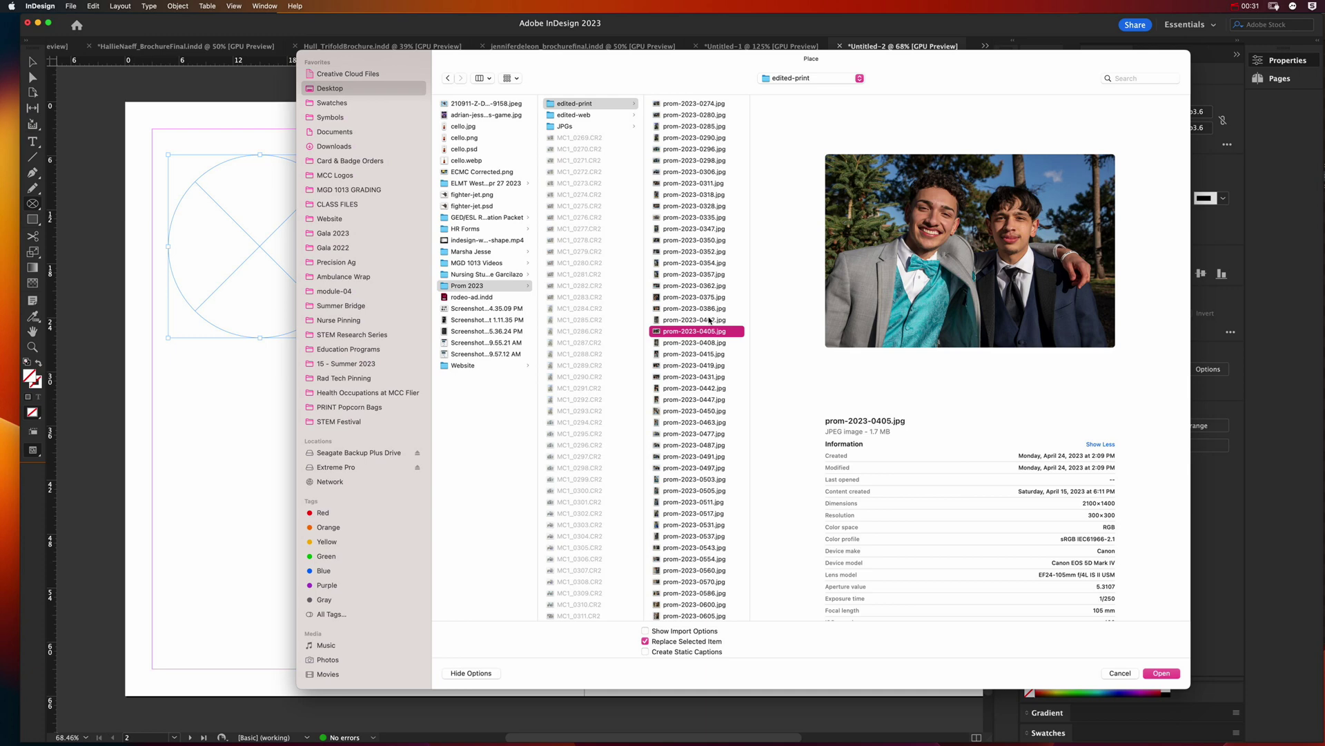
click(704, 286)
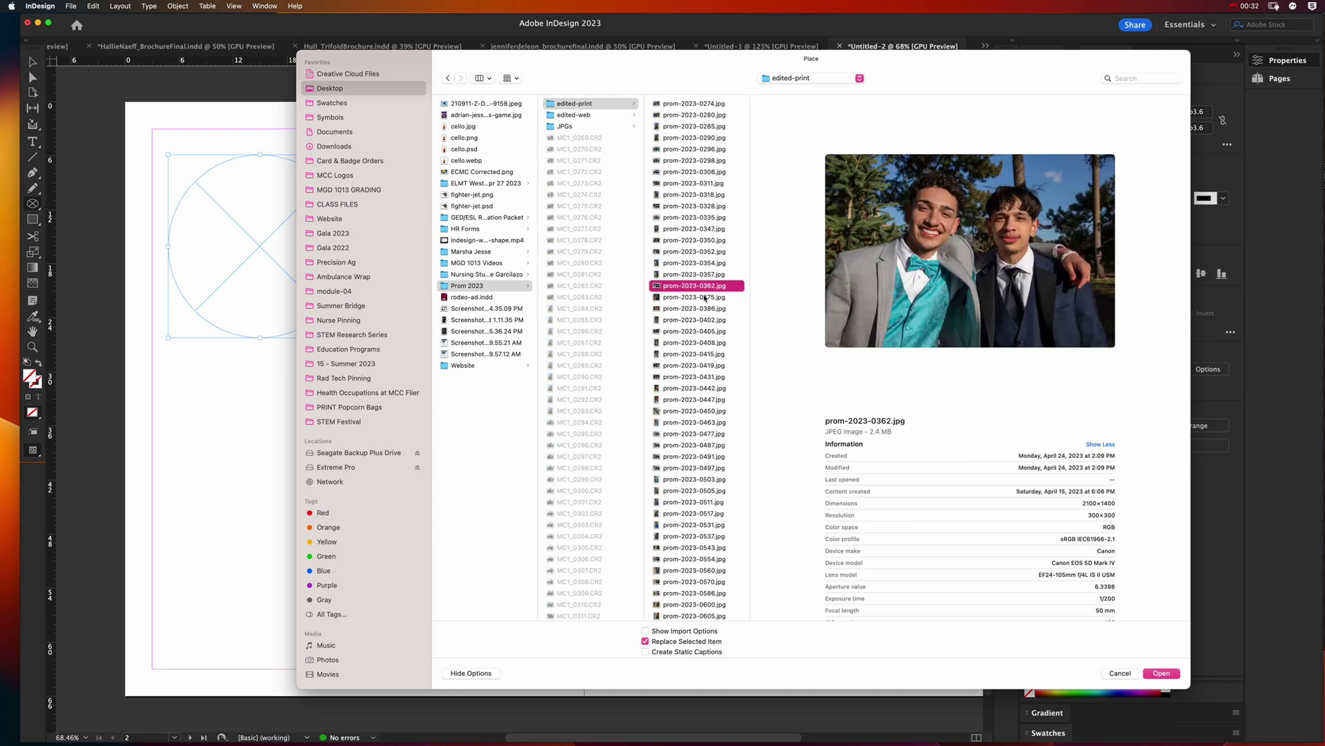
click(1164, 673)
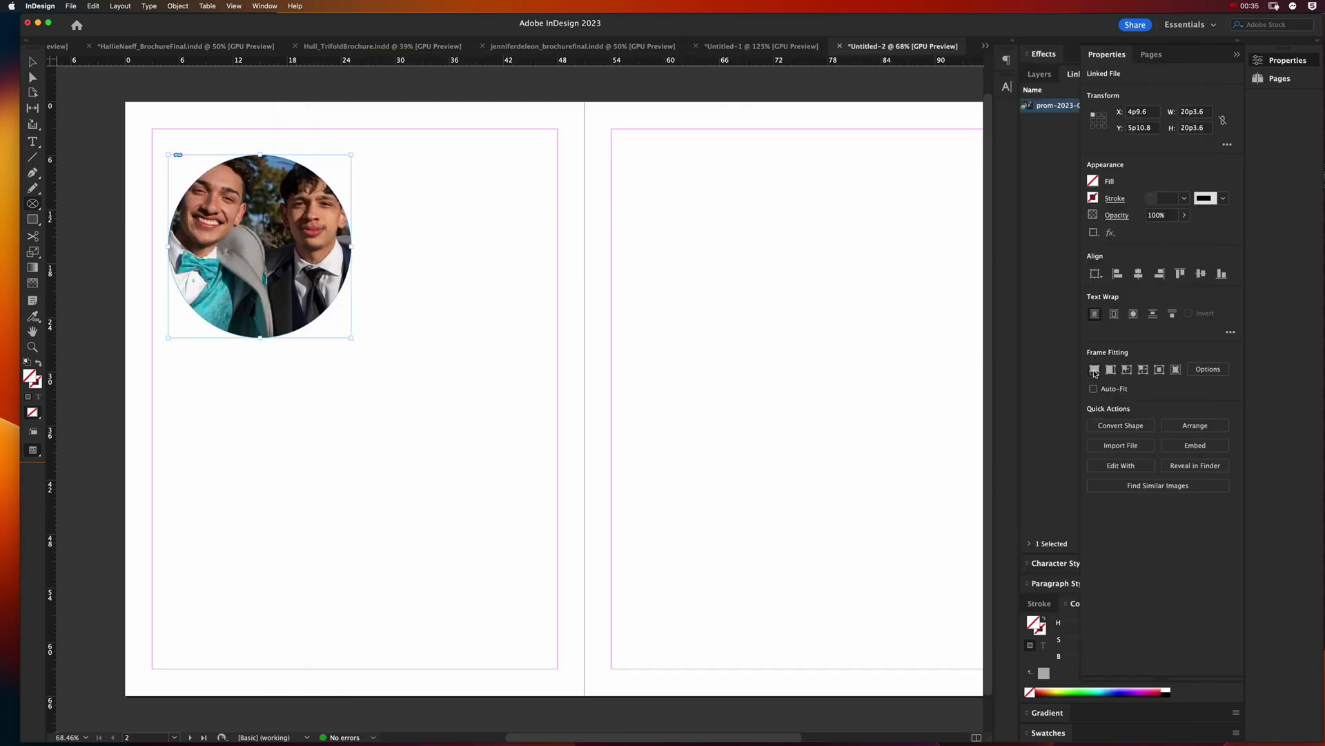
click(1094, 370)
Draw a text frame beside the circle and fill it with placeholder text.
key(t)
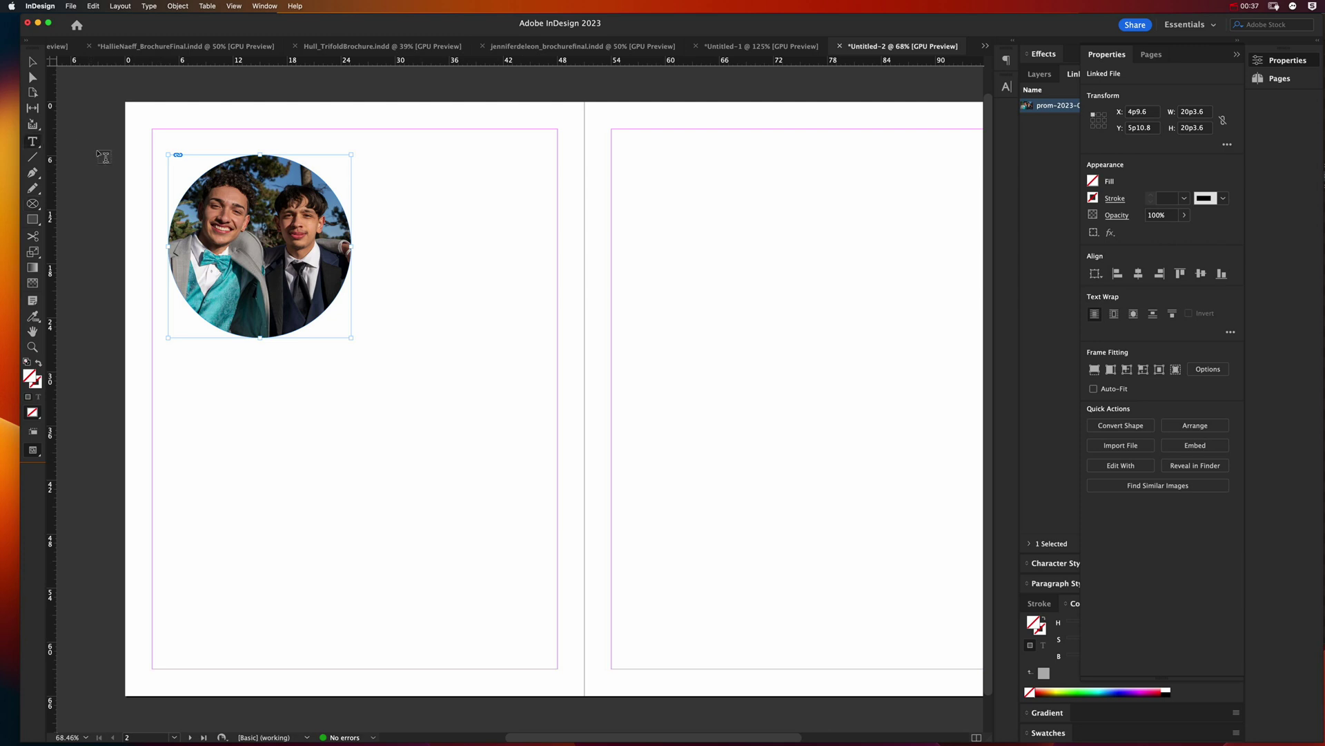
drag(282, 140, 544, 366)
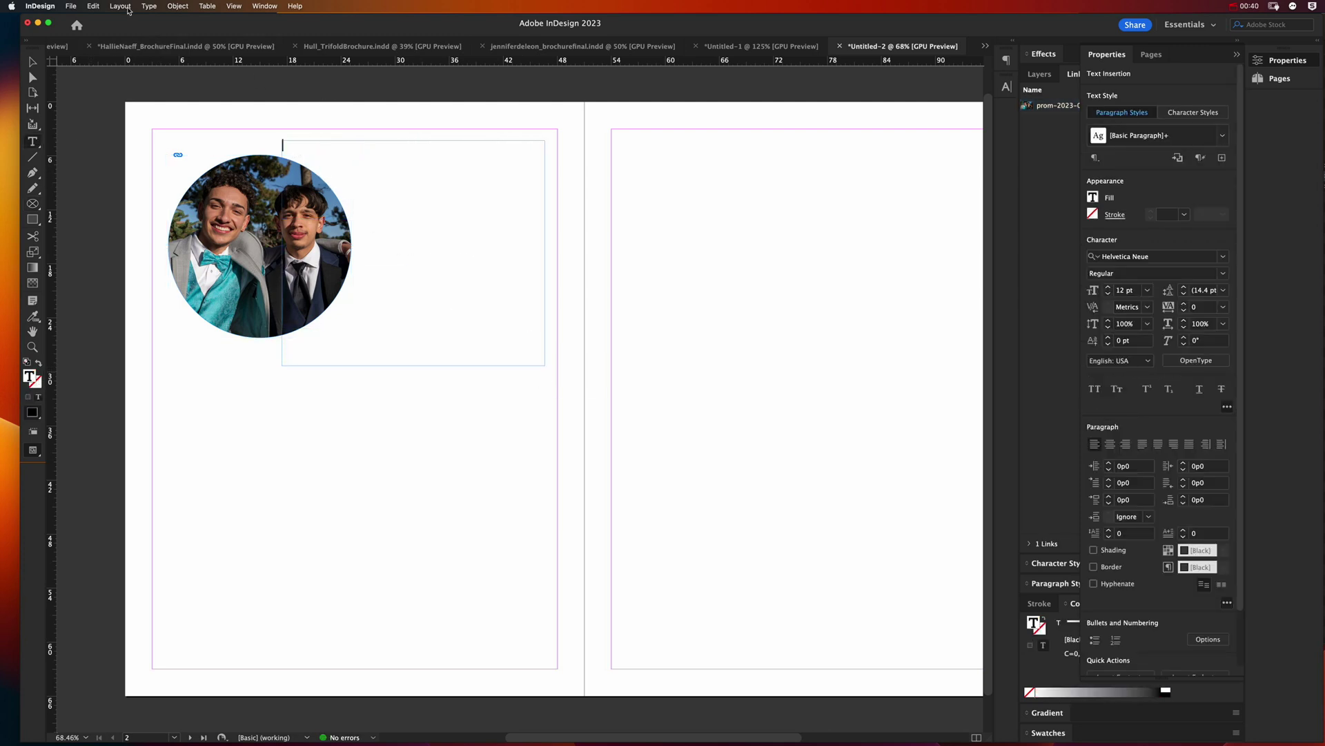
click(149, 6)
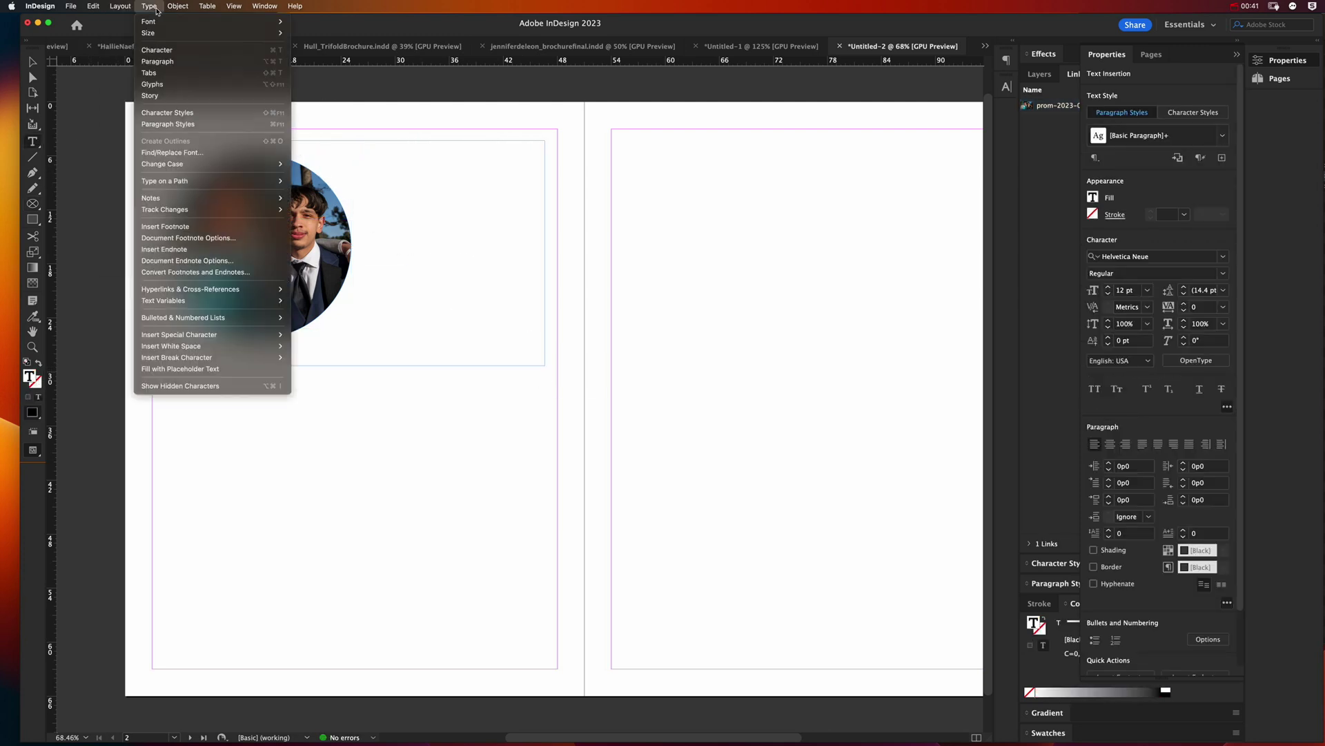
click(215, 369)
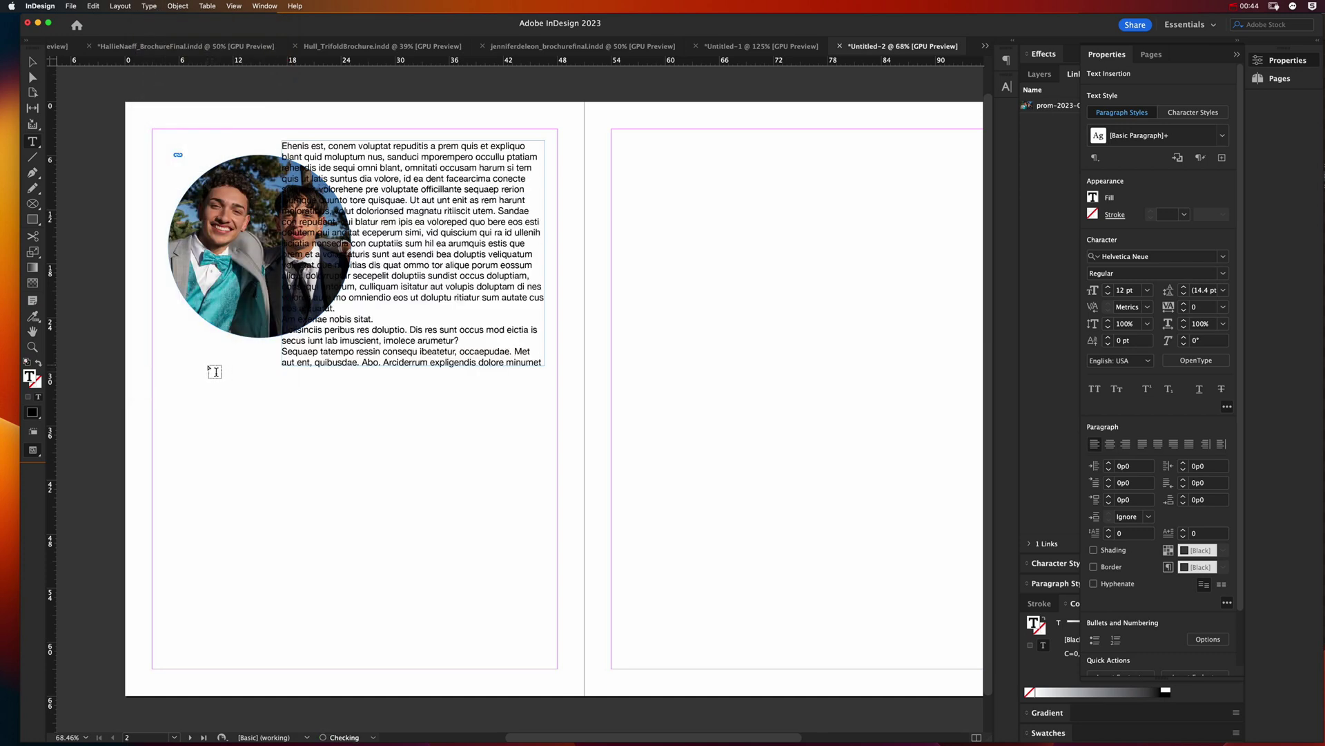
Open the Text Wrap panel, move it near the page, and select the circular photo frame.
click(32, 63)
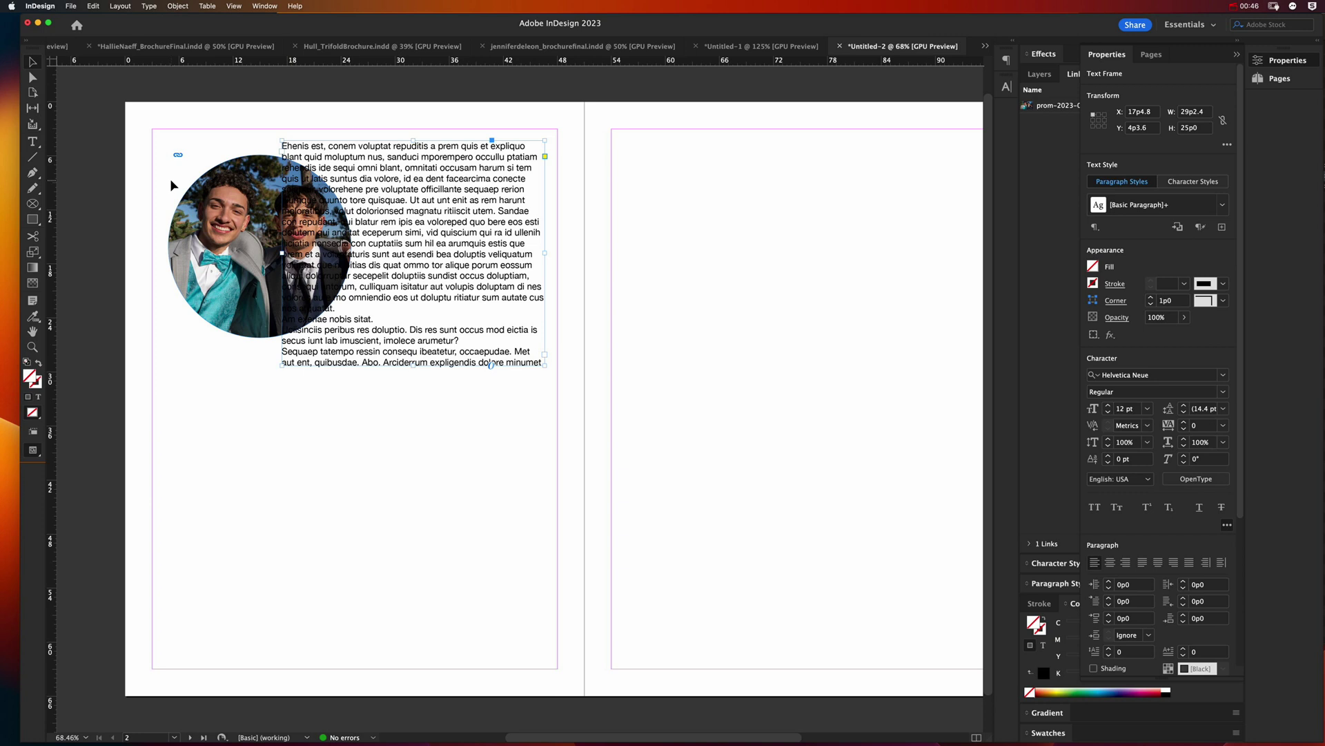
click(263, 6)
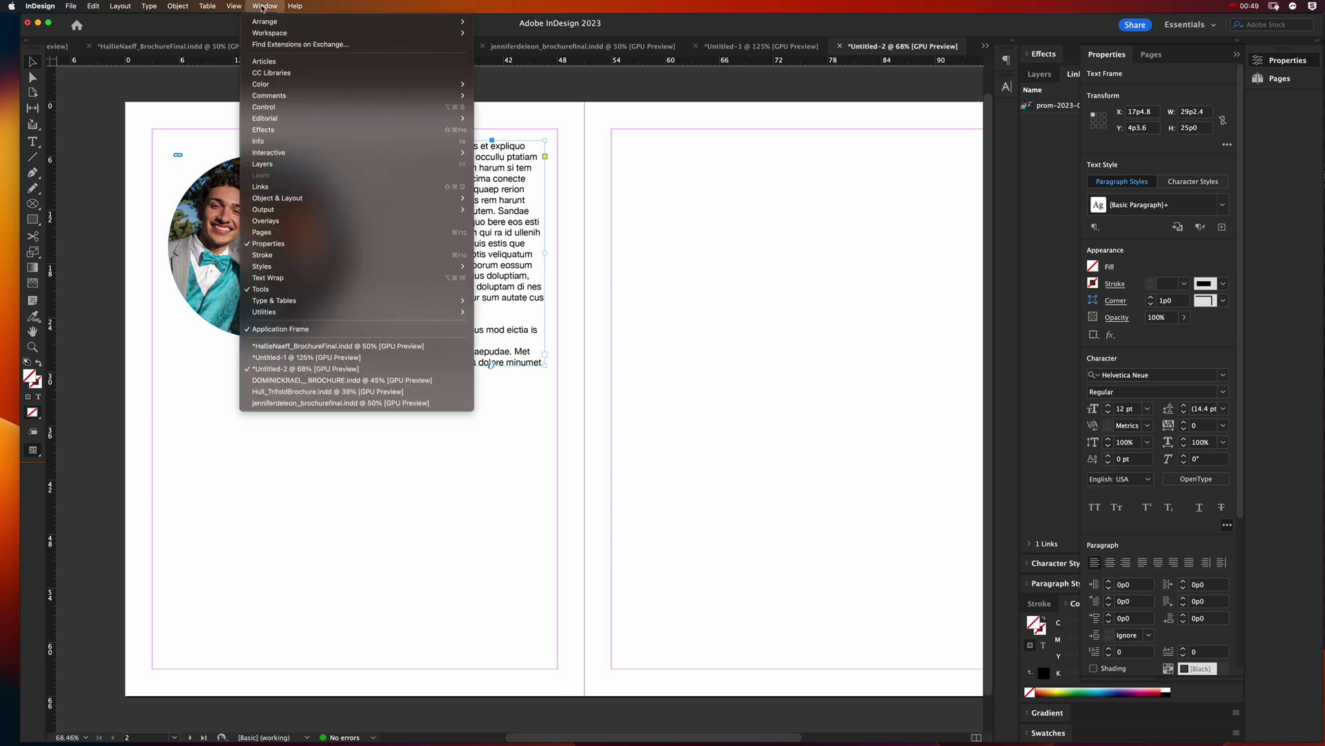
click(282, 278)
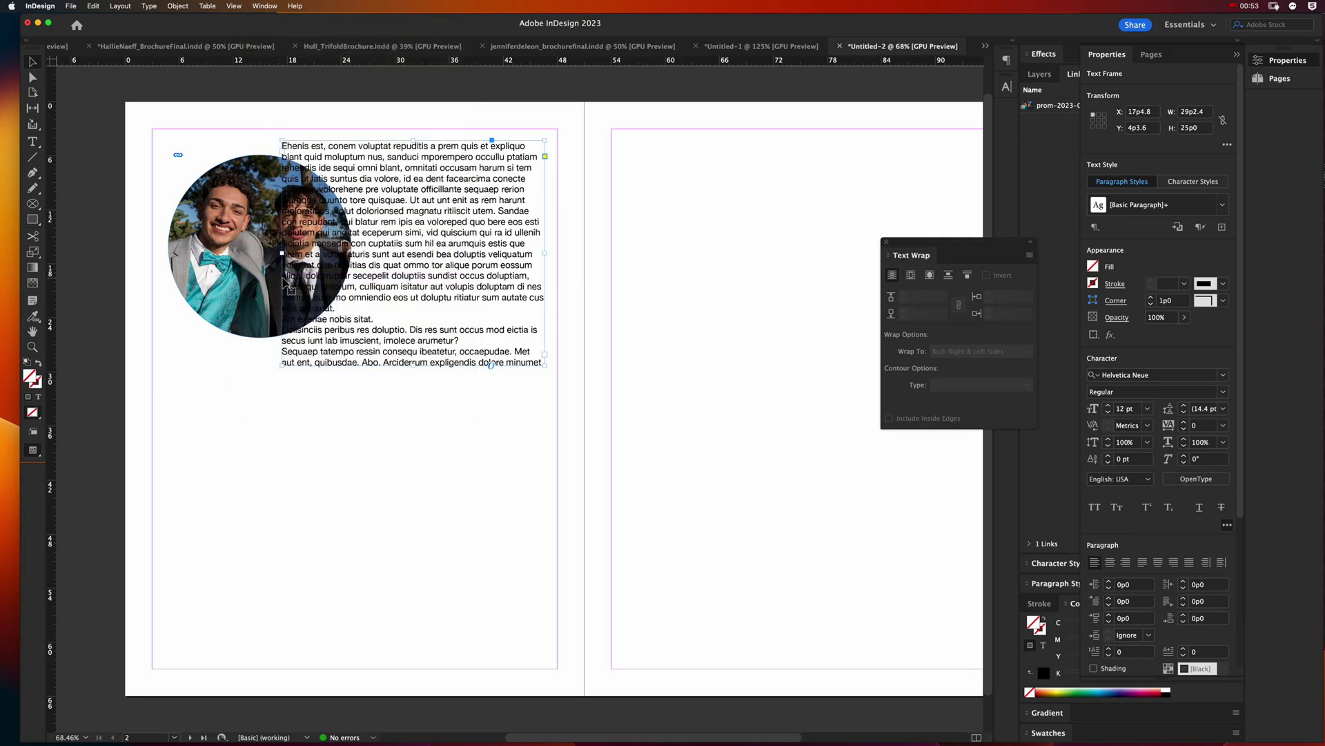
drag(936, 247, 731, 220)
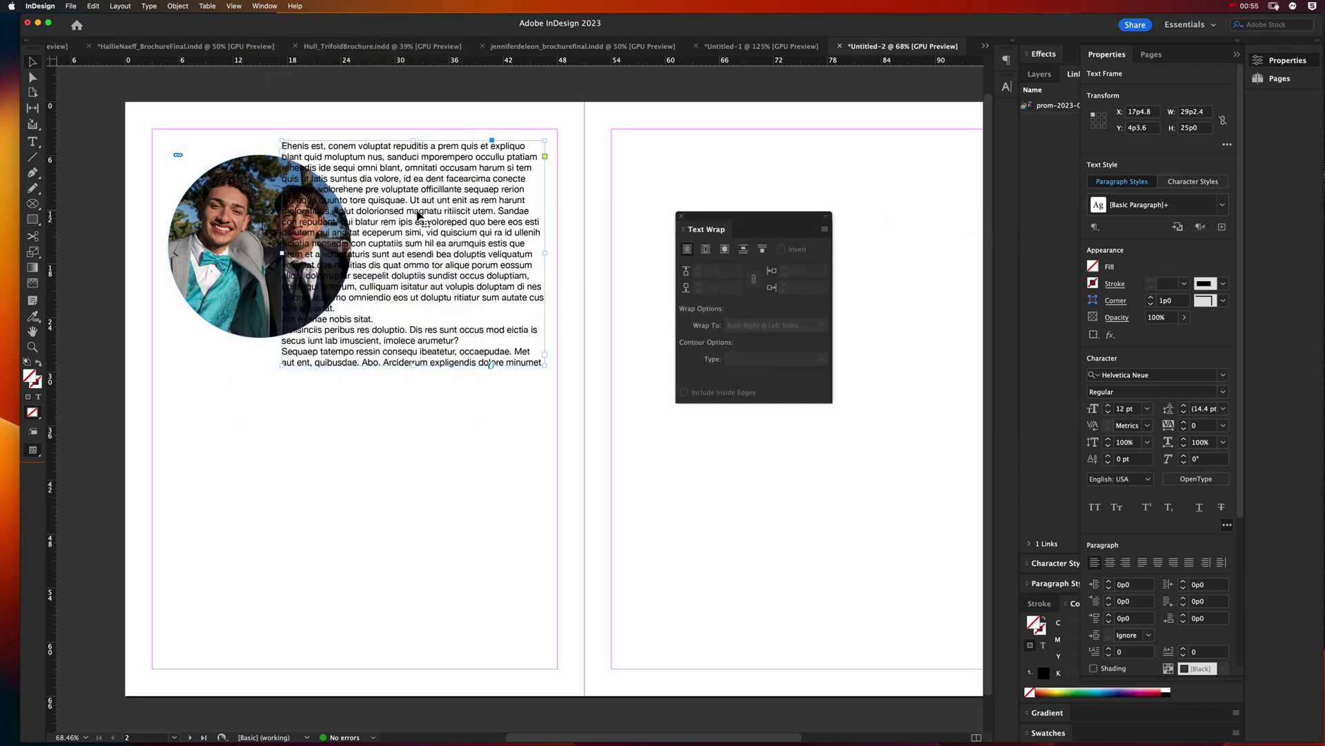
click(222, 197)
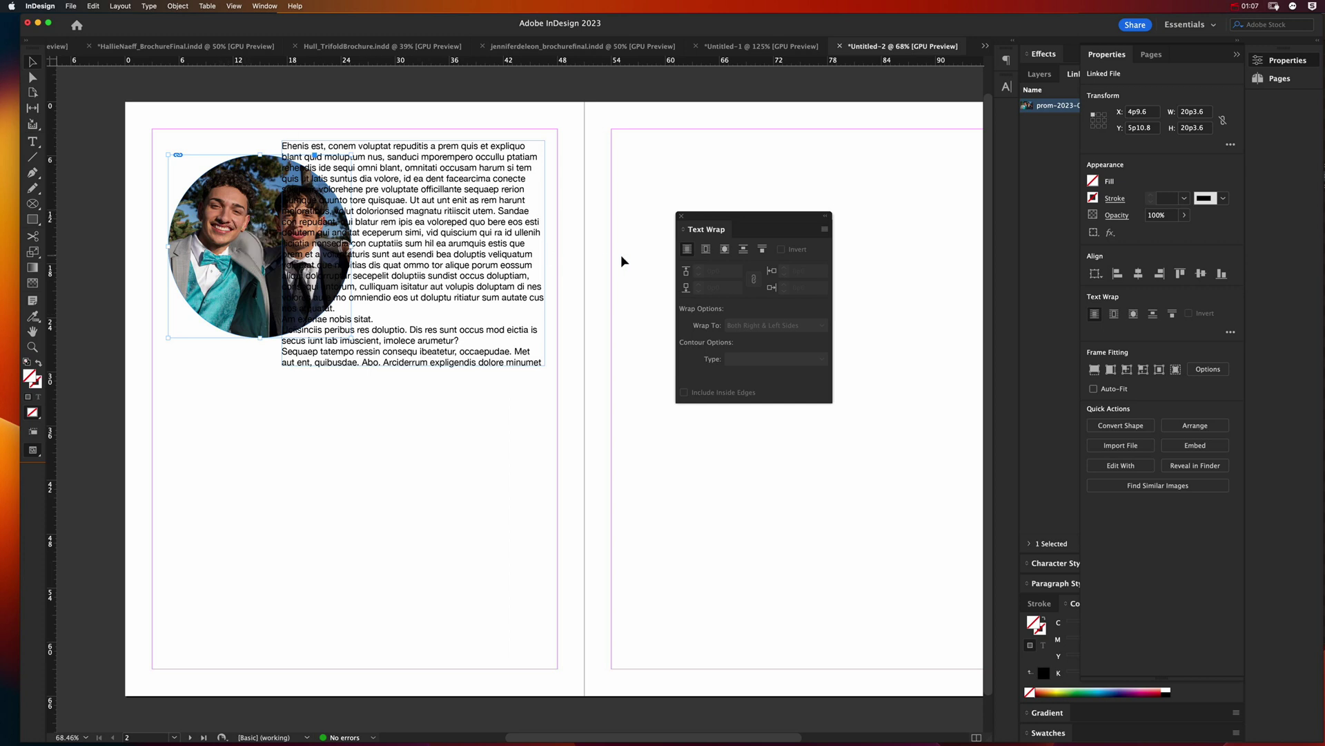
Wrap the text around the photo's object shape with a 1p1 offset.
click(723, 254)
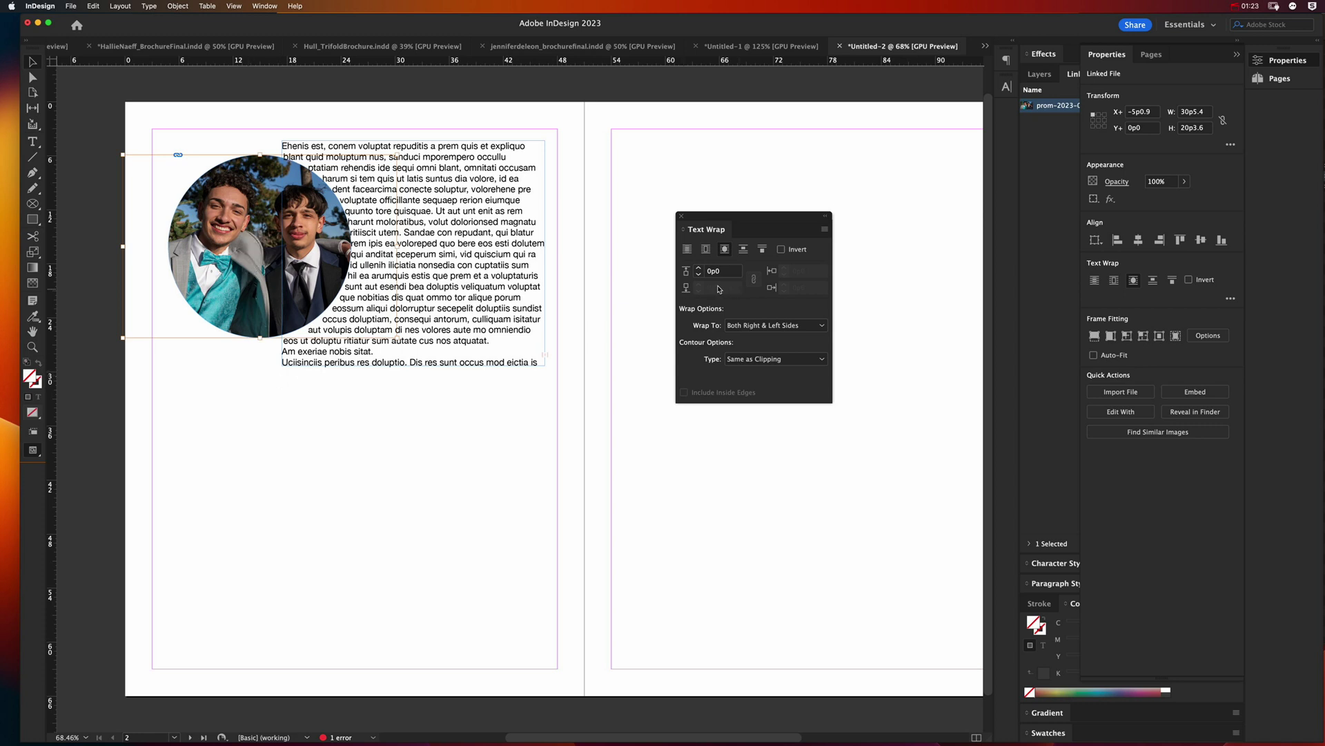
click(699, 268)
click(698, 270)
click(699, 271)
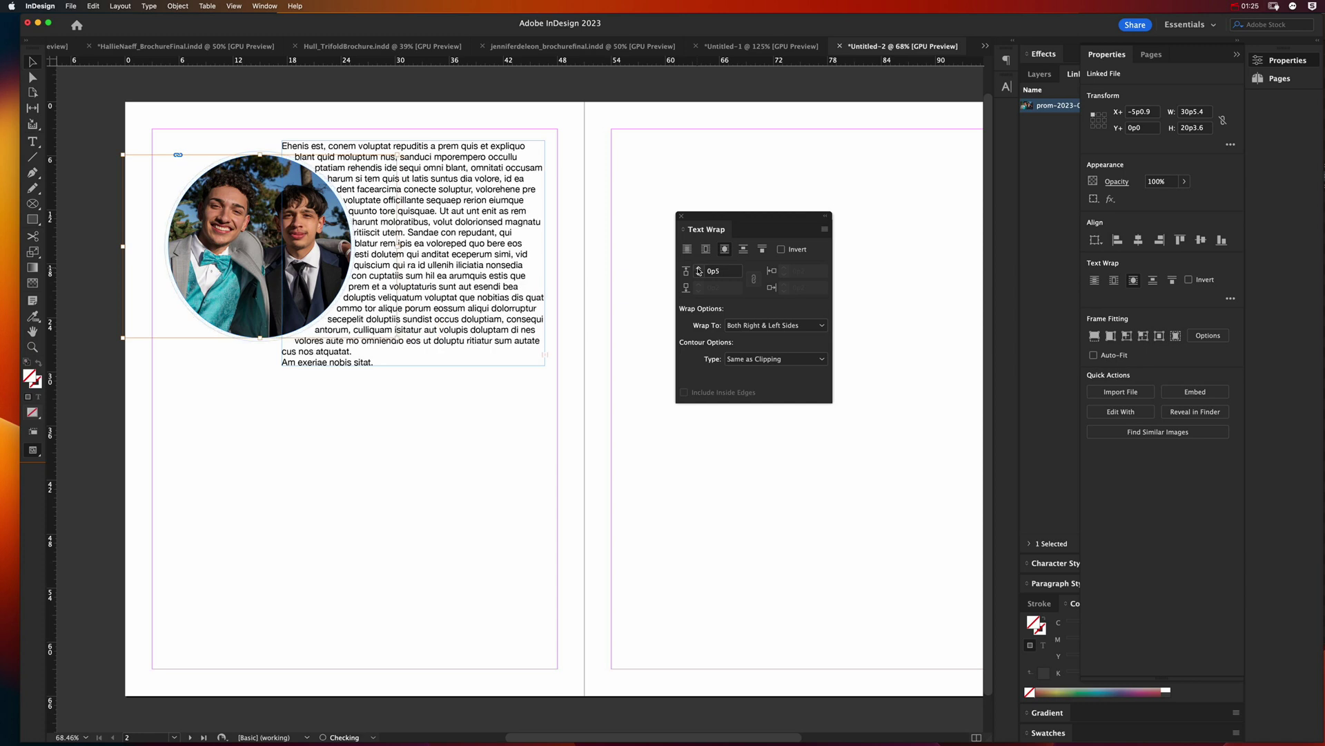
click(698, 270)
click(698, 270)
click(698, 270)
click(699, 270)
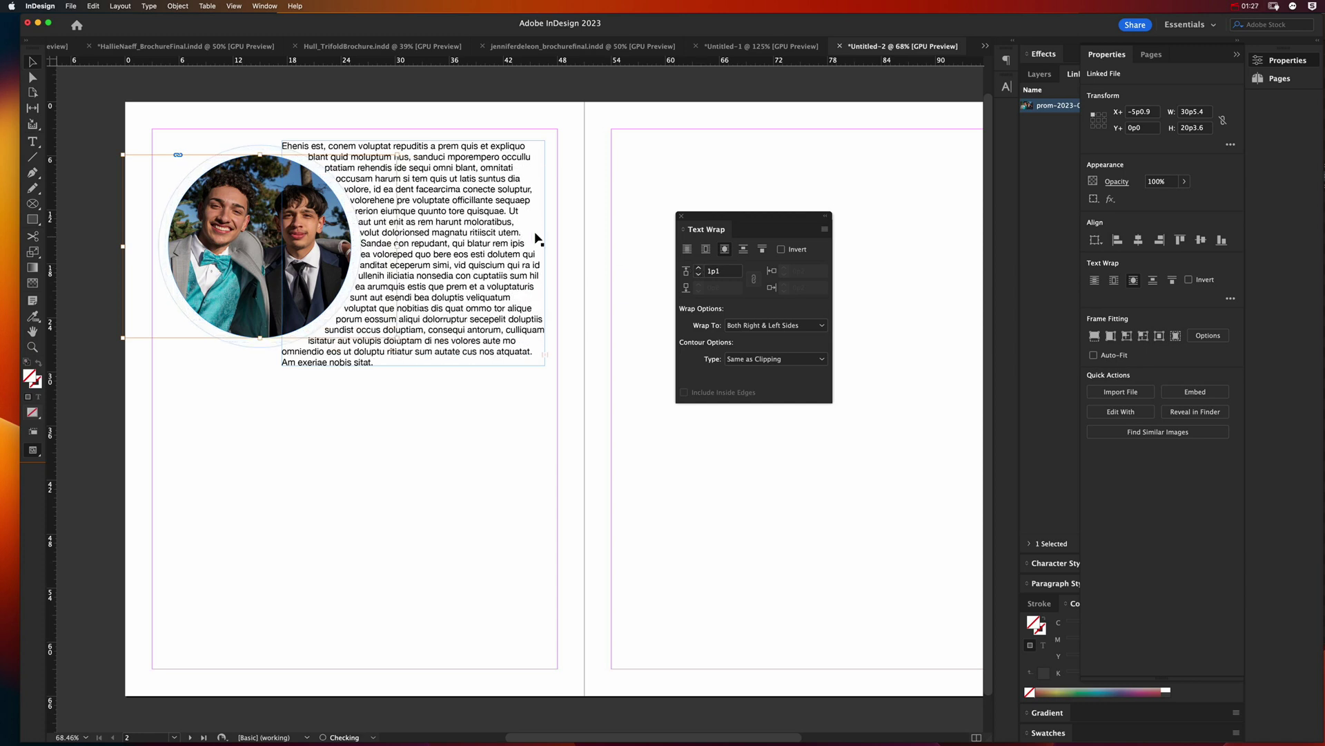
Deselect the photo and toggle Preview mode on and off to check the wrap.
click(311, 417)
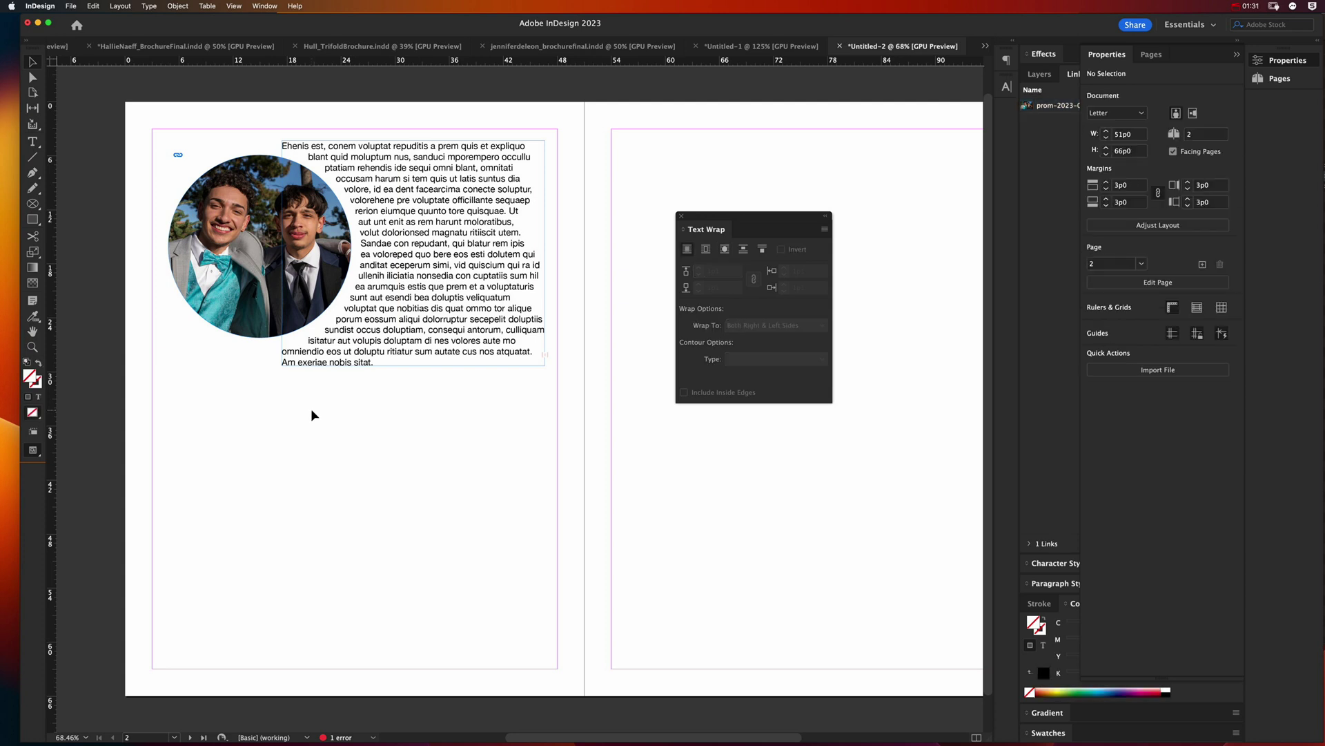
key(w)
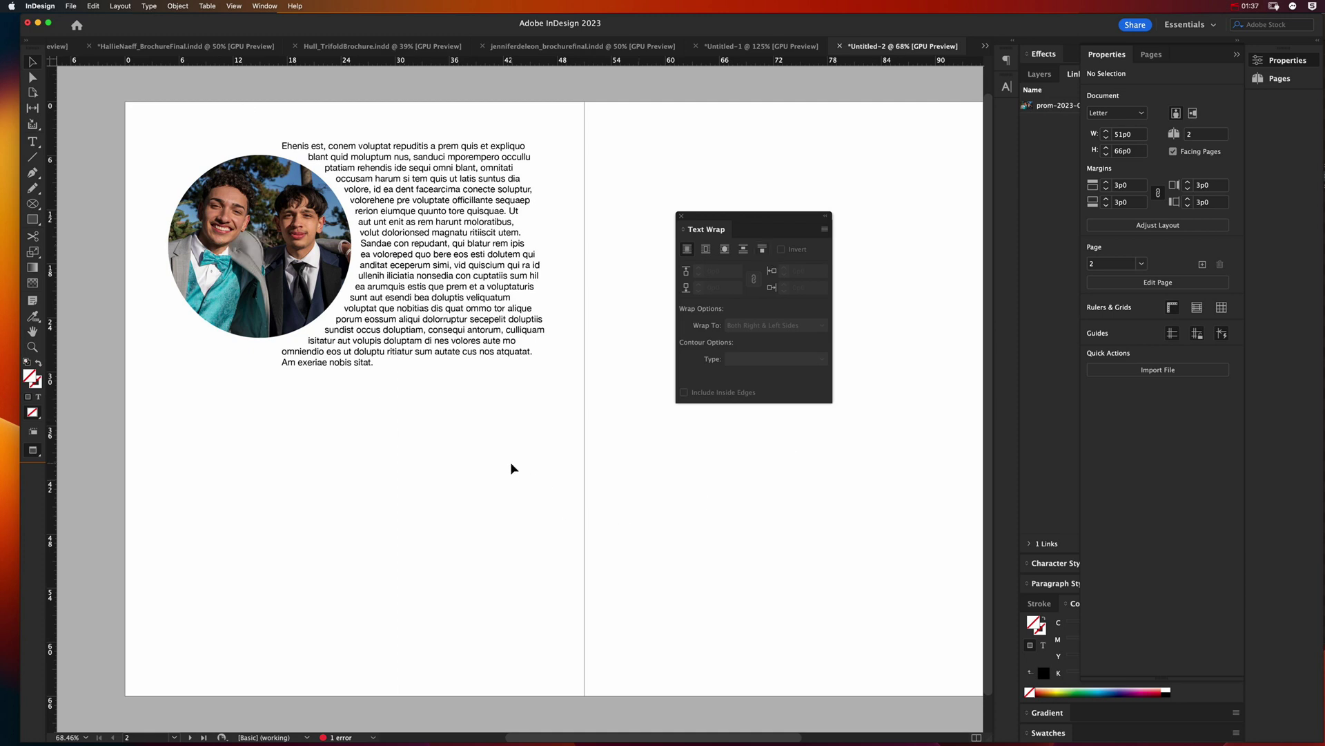
key(w)
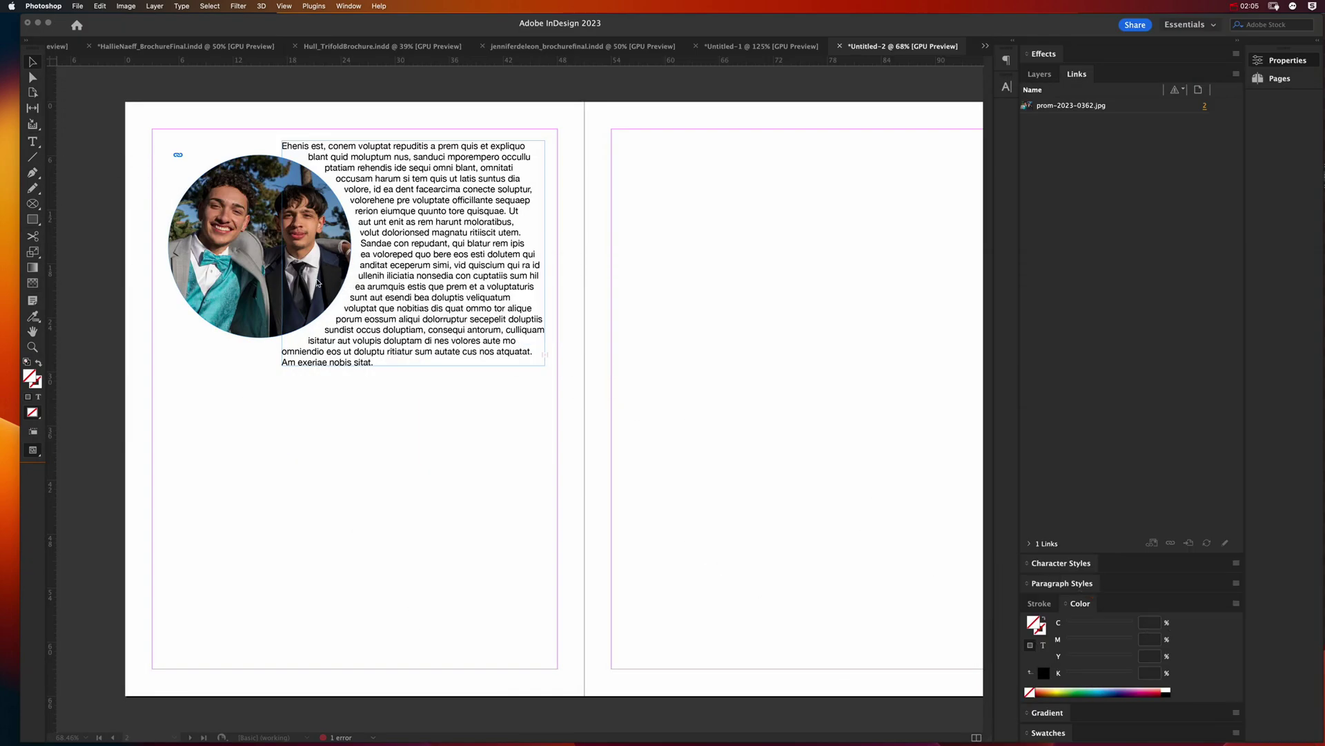
Draw a spread-sized rectangle filled with blue-grey 879db2 behind the layout.
click(32, 220)
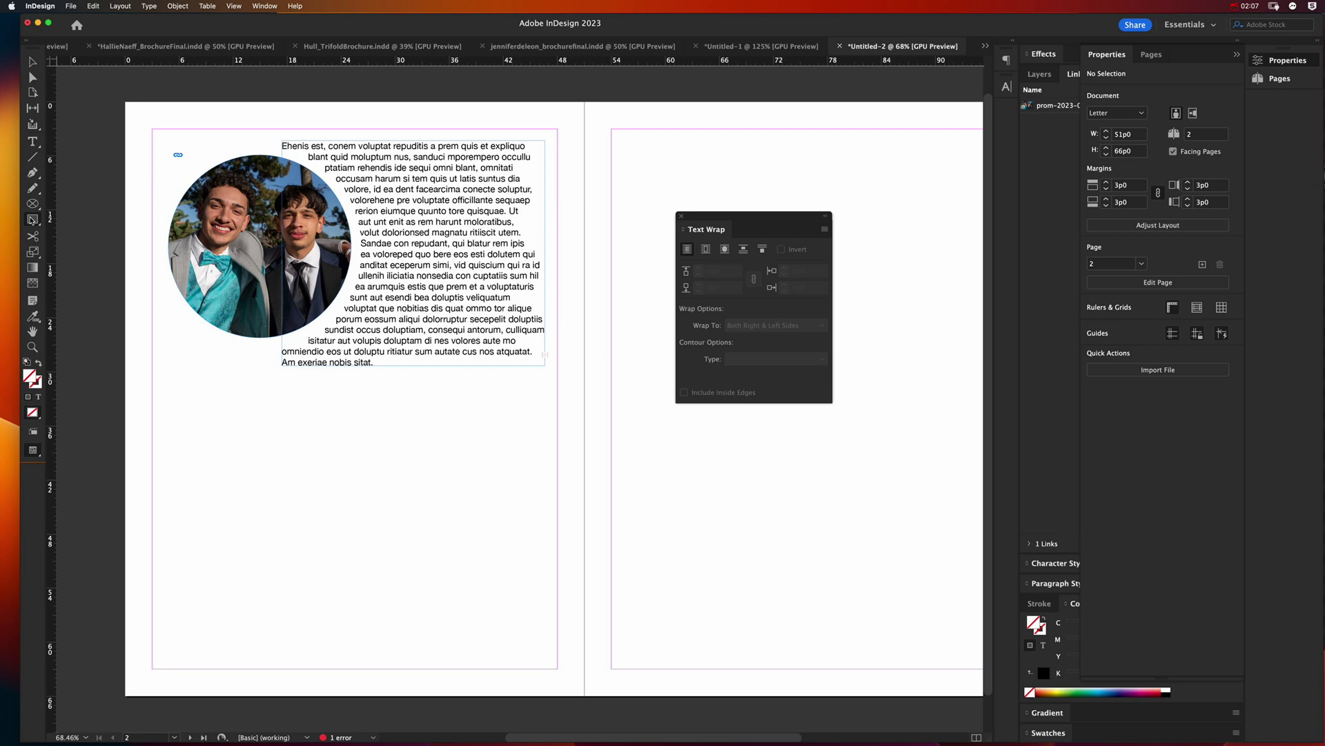
drag(119, 102, 862, 695)
double_click(1034, 630)
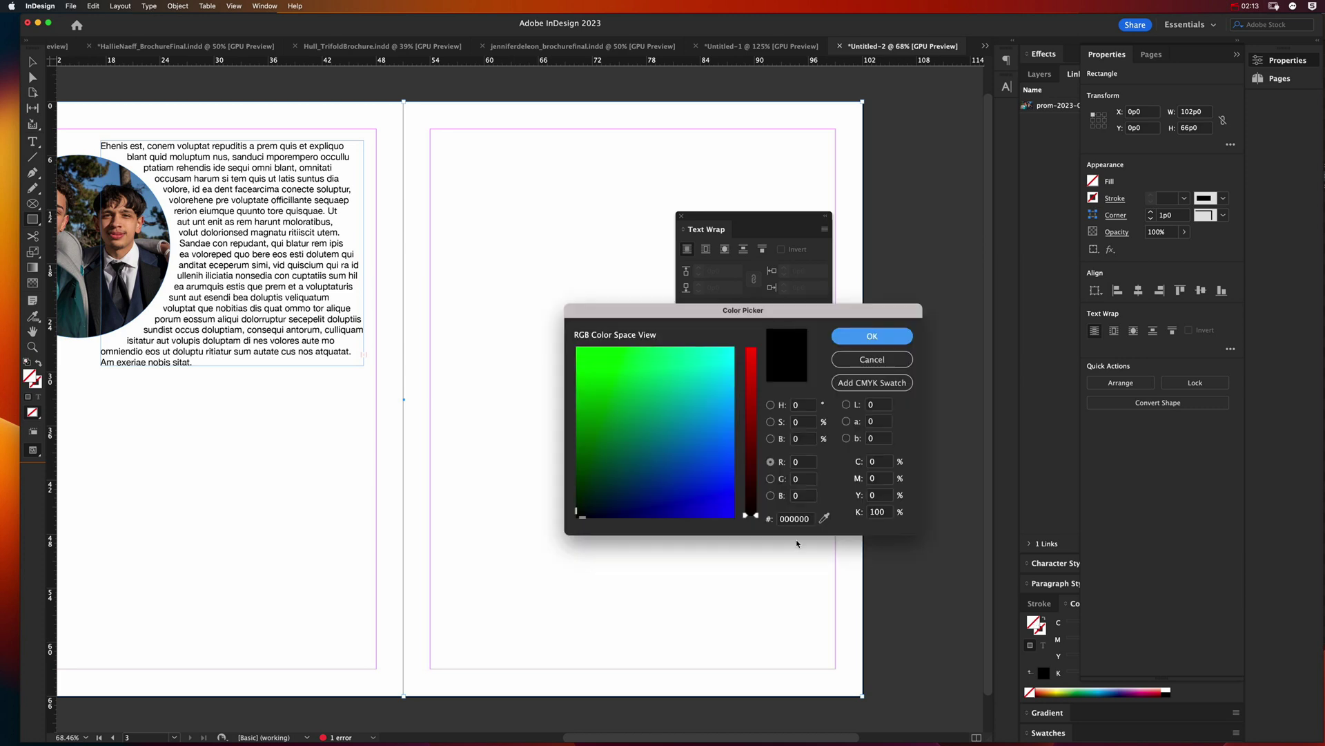
drag(676, 422, 755, 435)
click(872, 336)
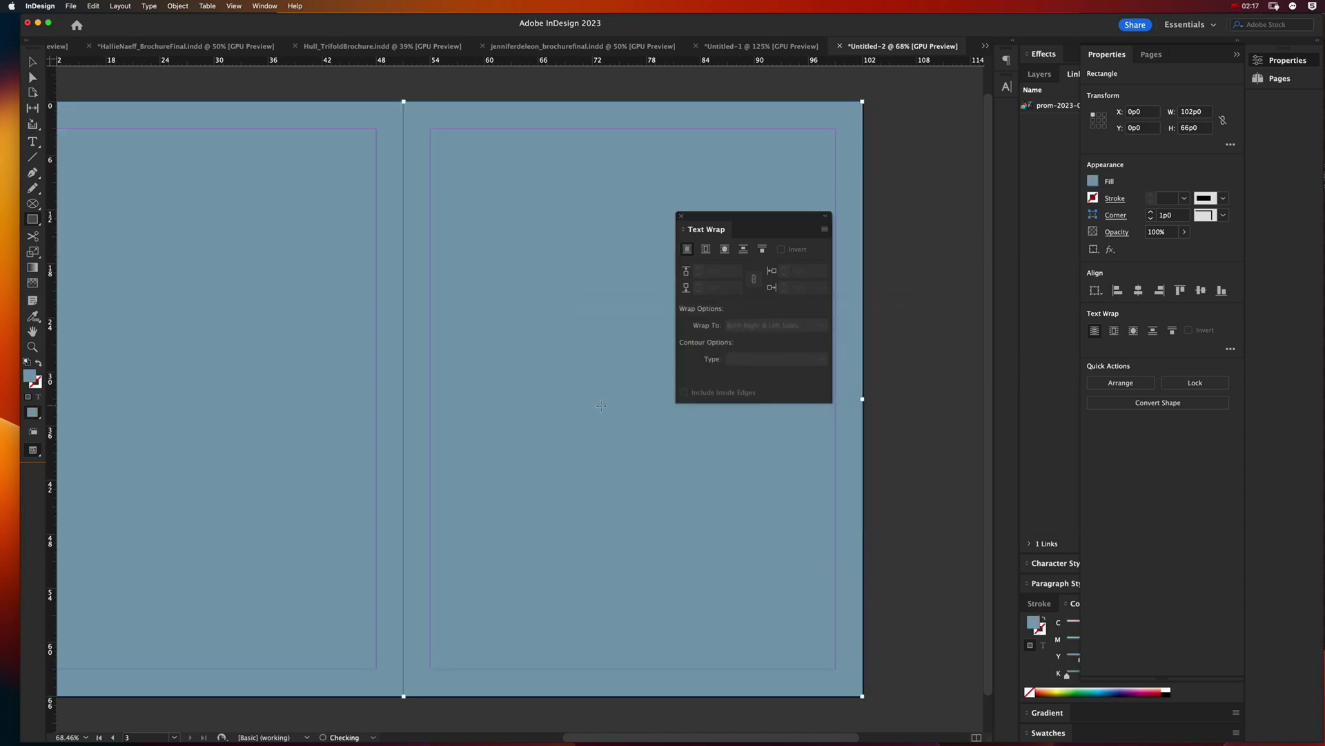
scroll(597, 405, left, 3)
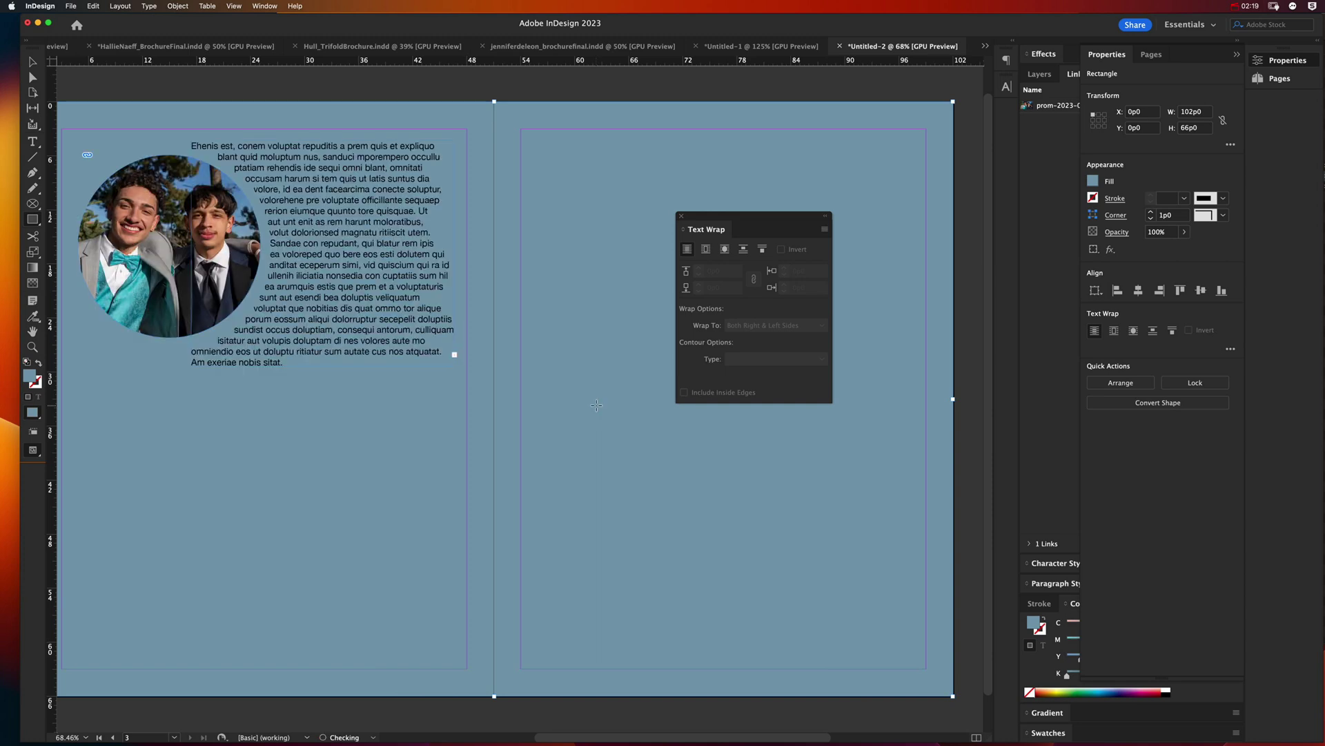
scroll(596, 405, left, 2)
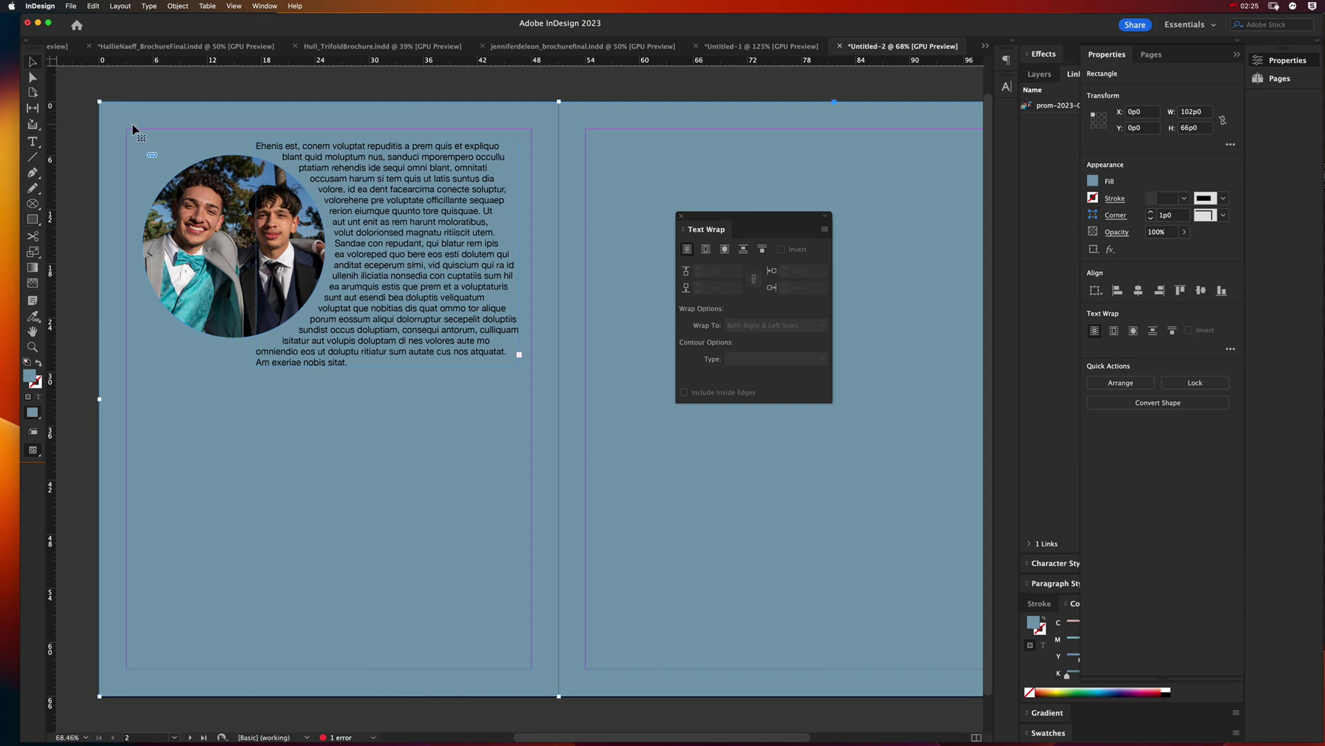
scroll(135, 131, left, 2)
Place fighter-jet.png from the Desktop on the lower left page and nudge it slightly.
click(125, 184)
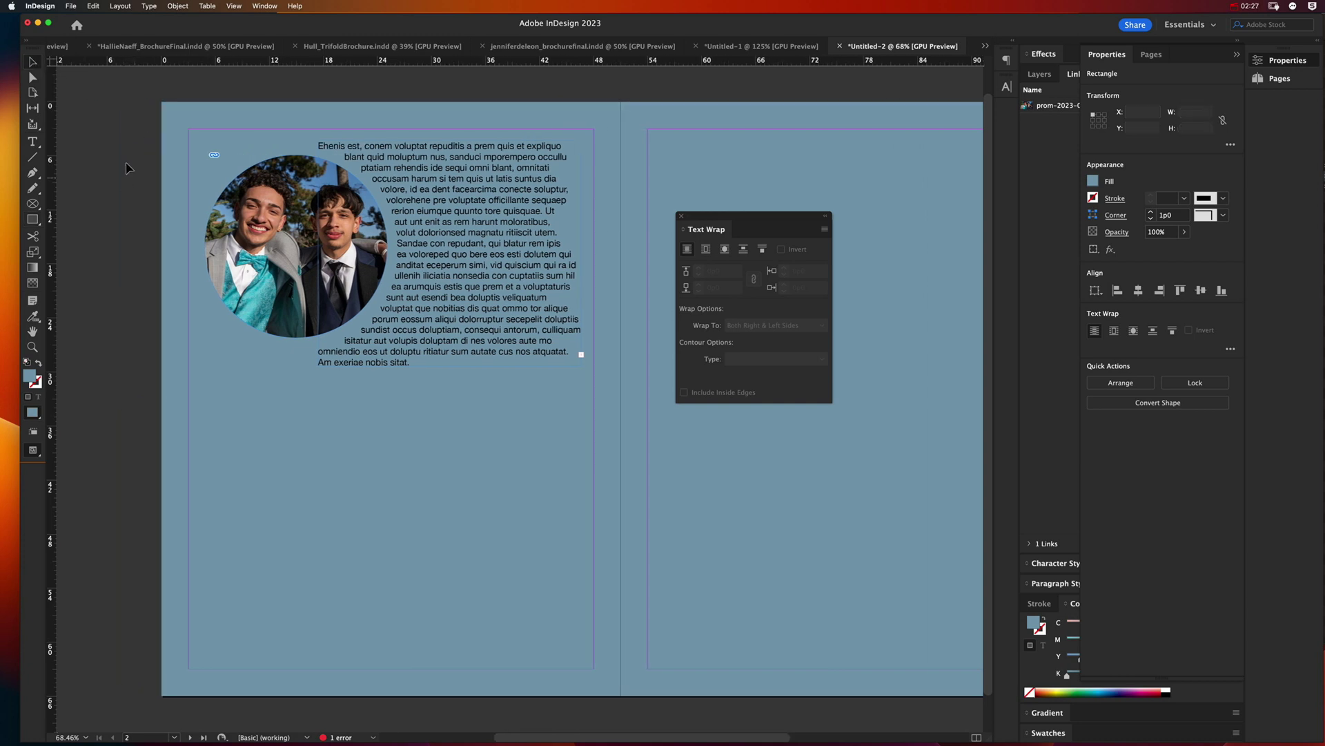
click(71, 6)
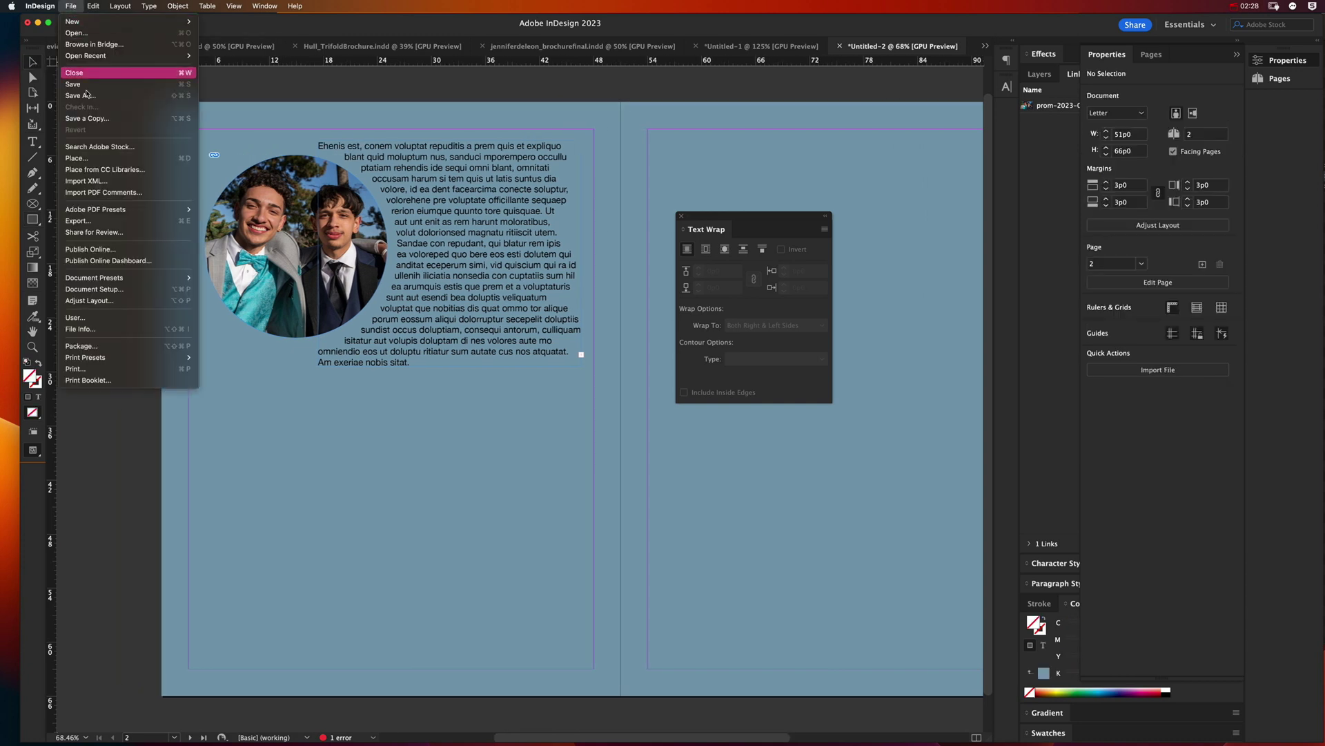
click(100, 158)
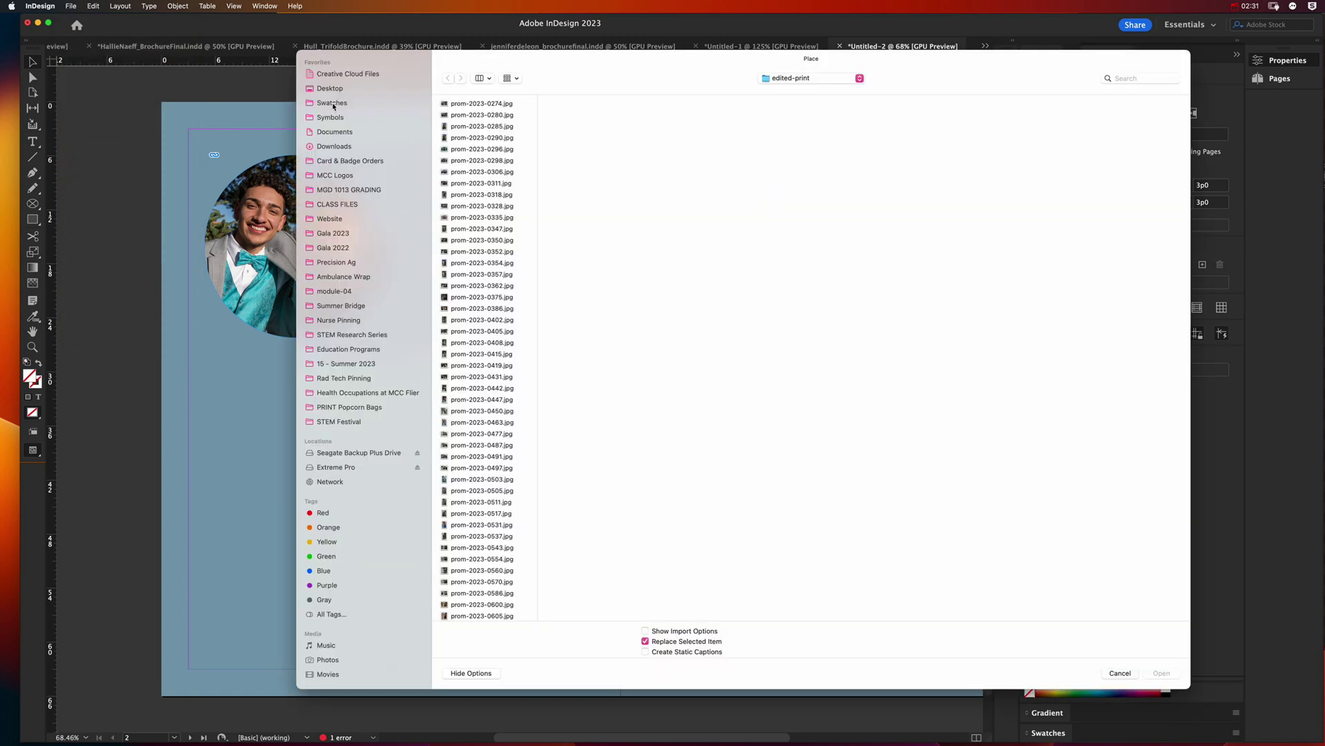
click(329, 88)
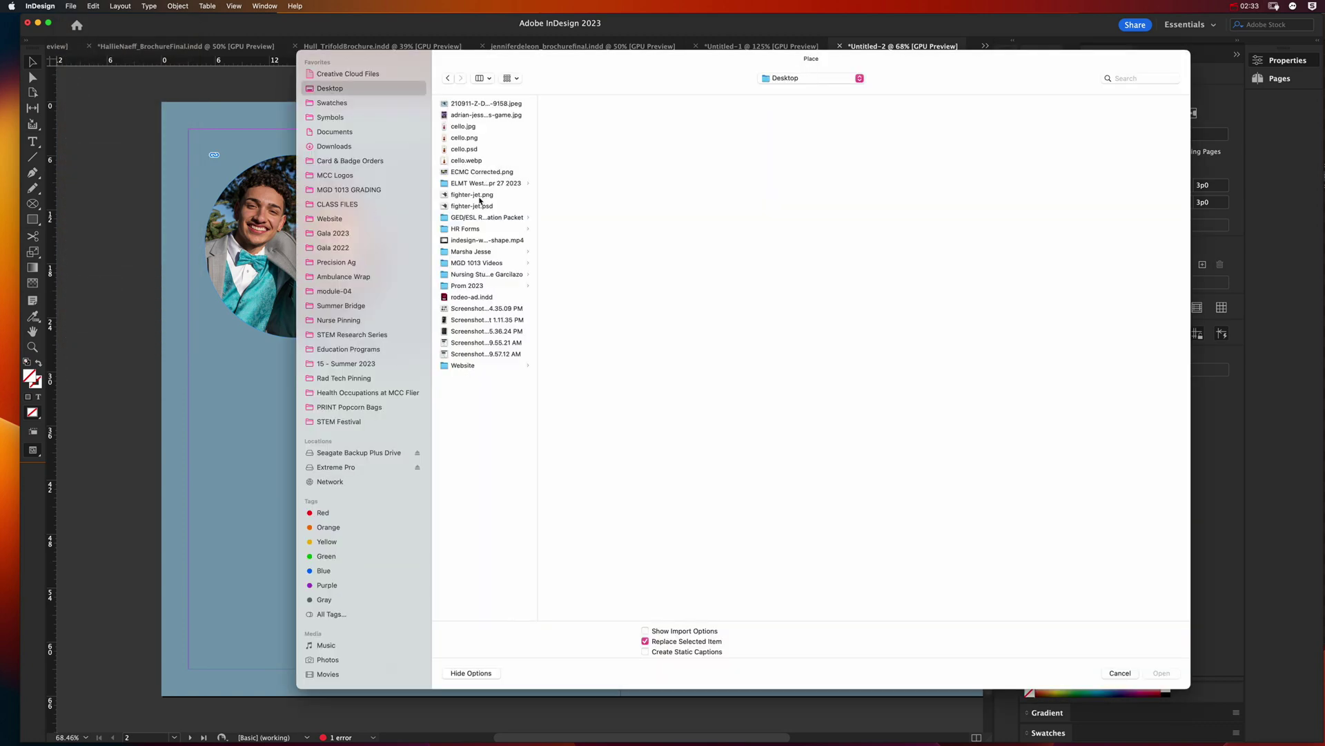
click(477, 195)
click(1162, 673)
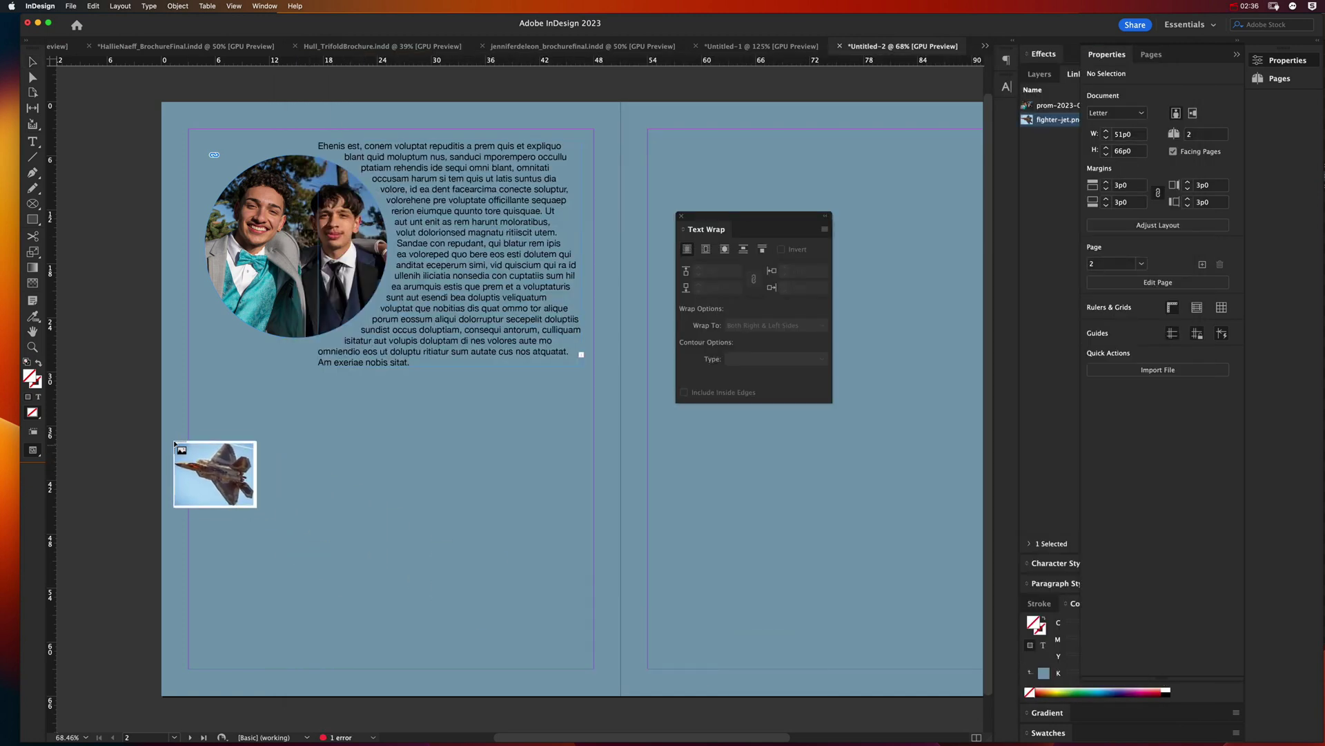
drag(174, 440, 445, 660)
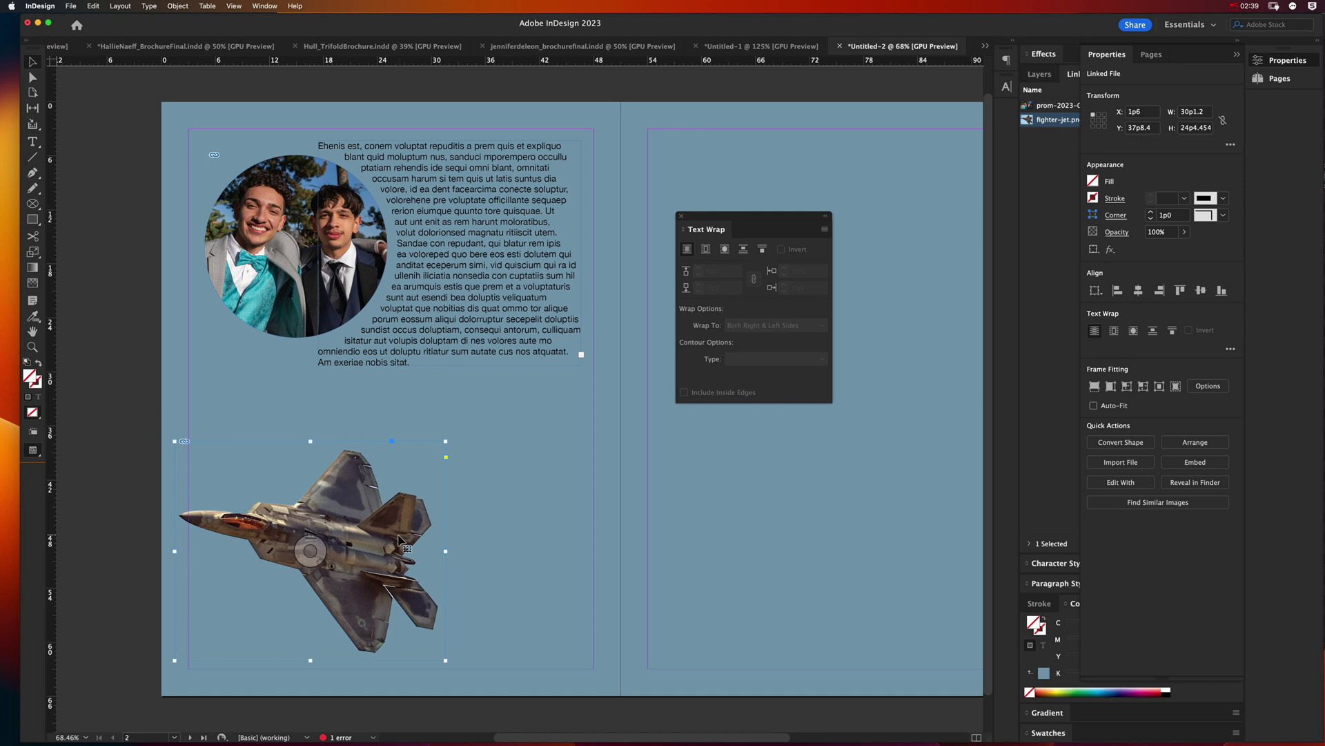
drag(297, 569, 302, 565)
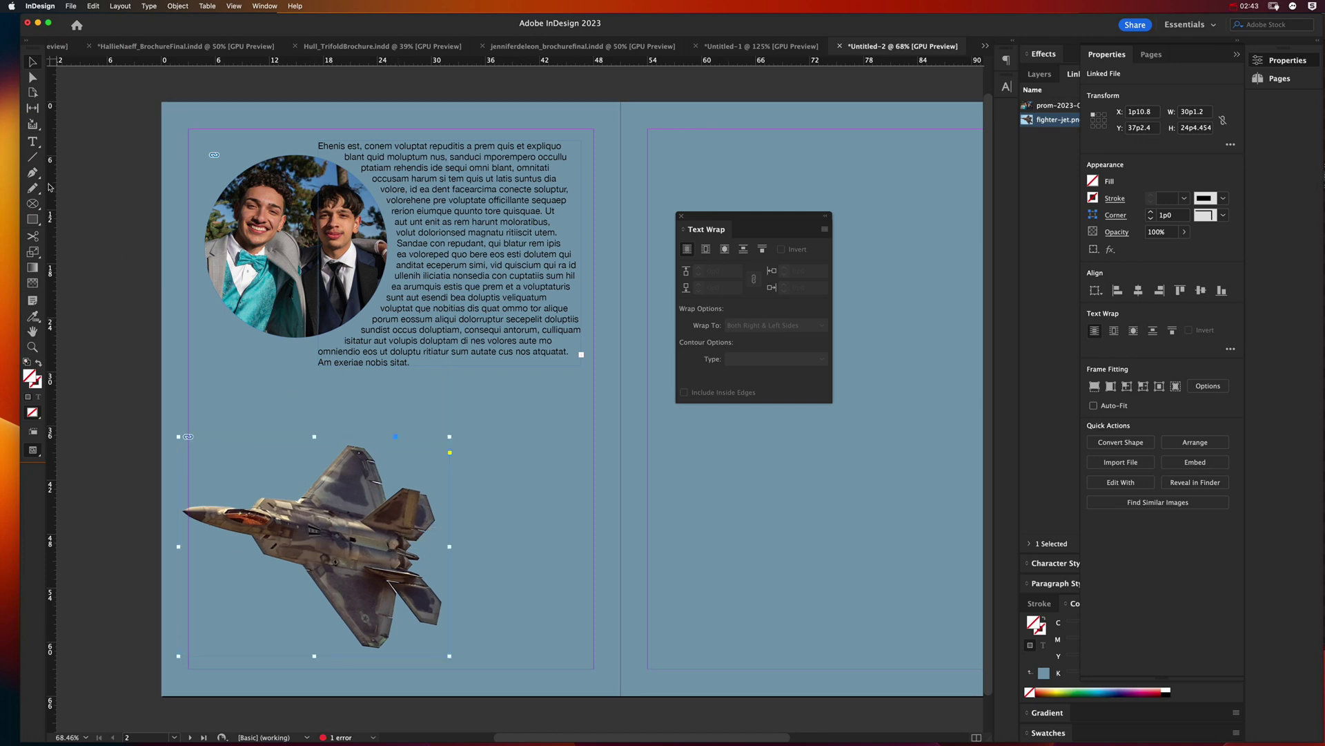
Draw a text frame over the jet area and fill it with placeholder text.
click(33, 141)
drag(359, 426, 584, 650)
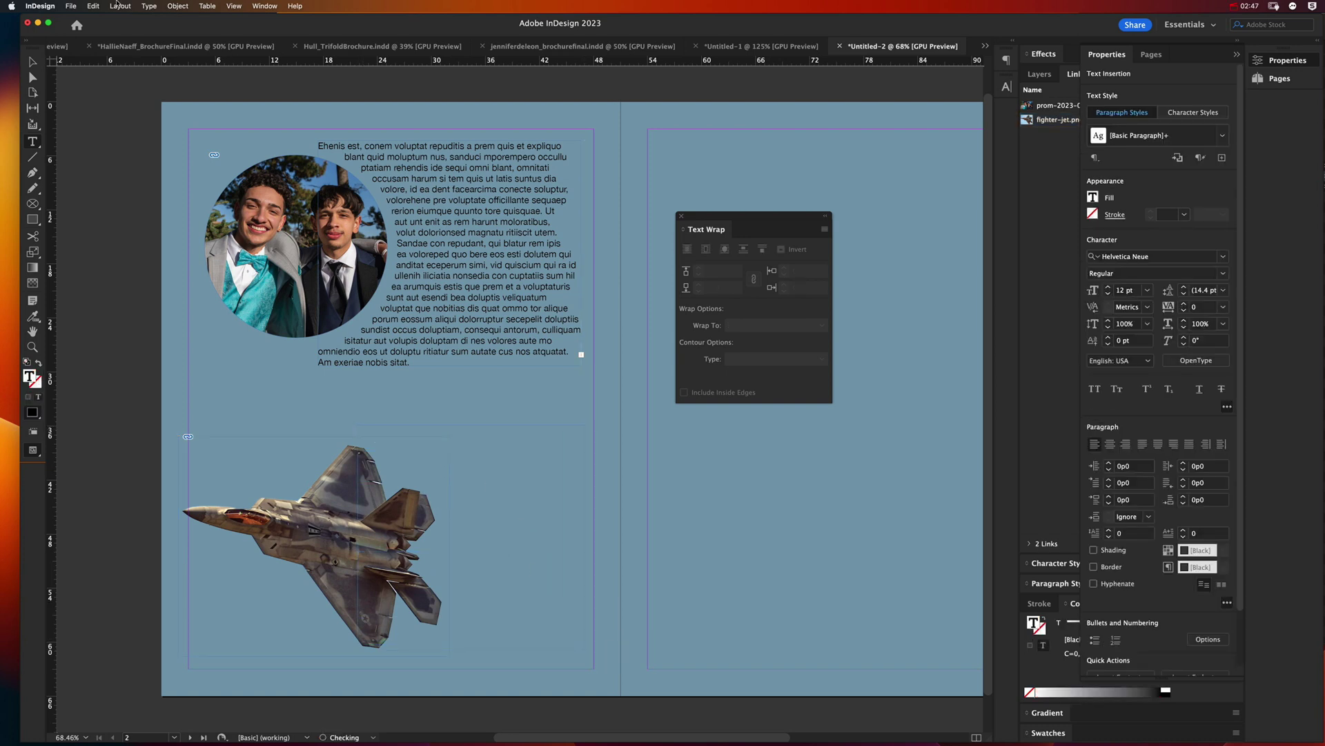
click(149, 6)
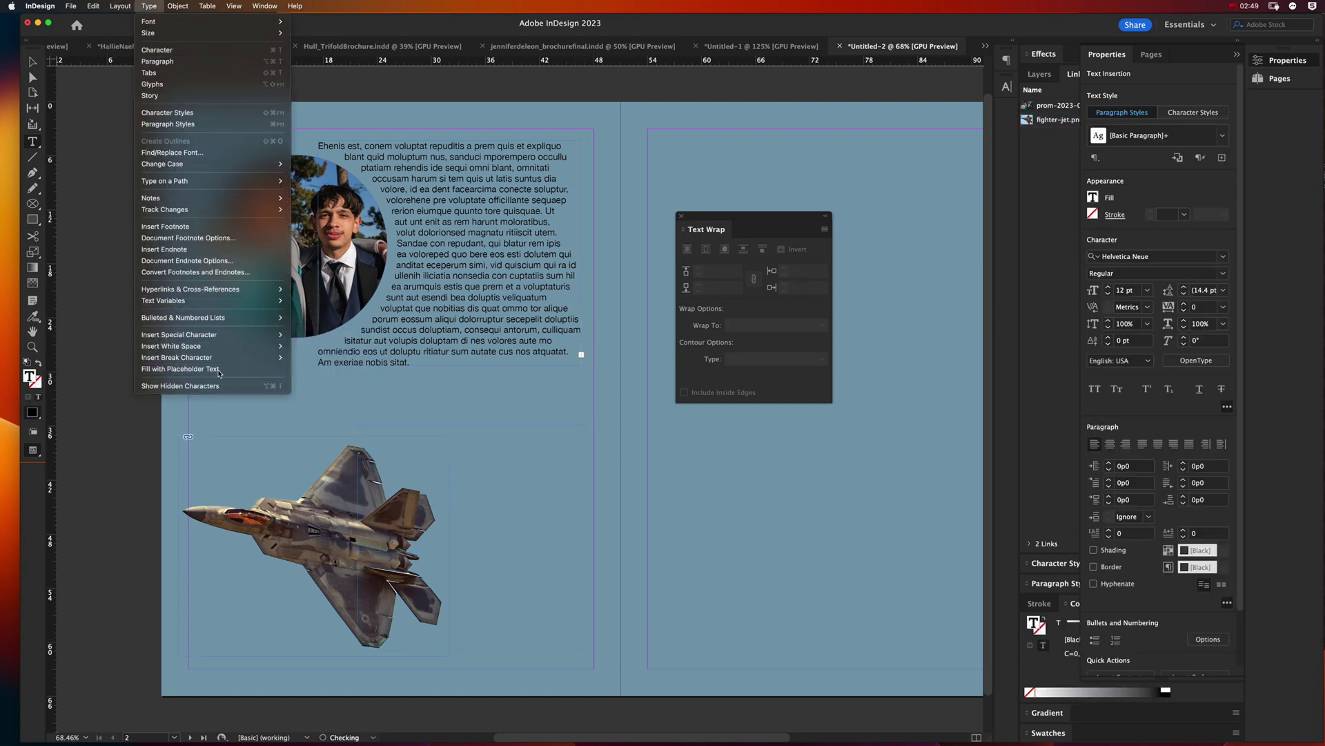
click(180, 368)
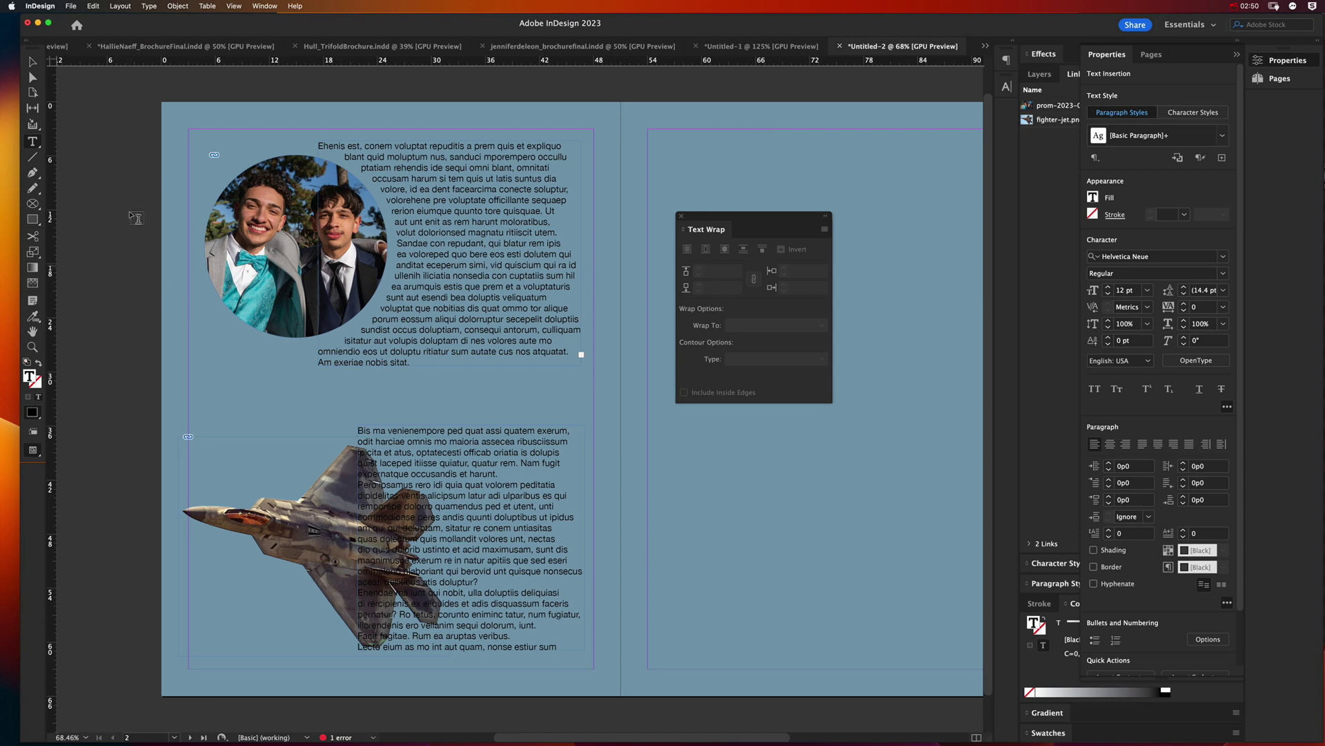
Wrap the new text around the jet's object shape.
click(32, 62)
click(366, 481)
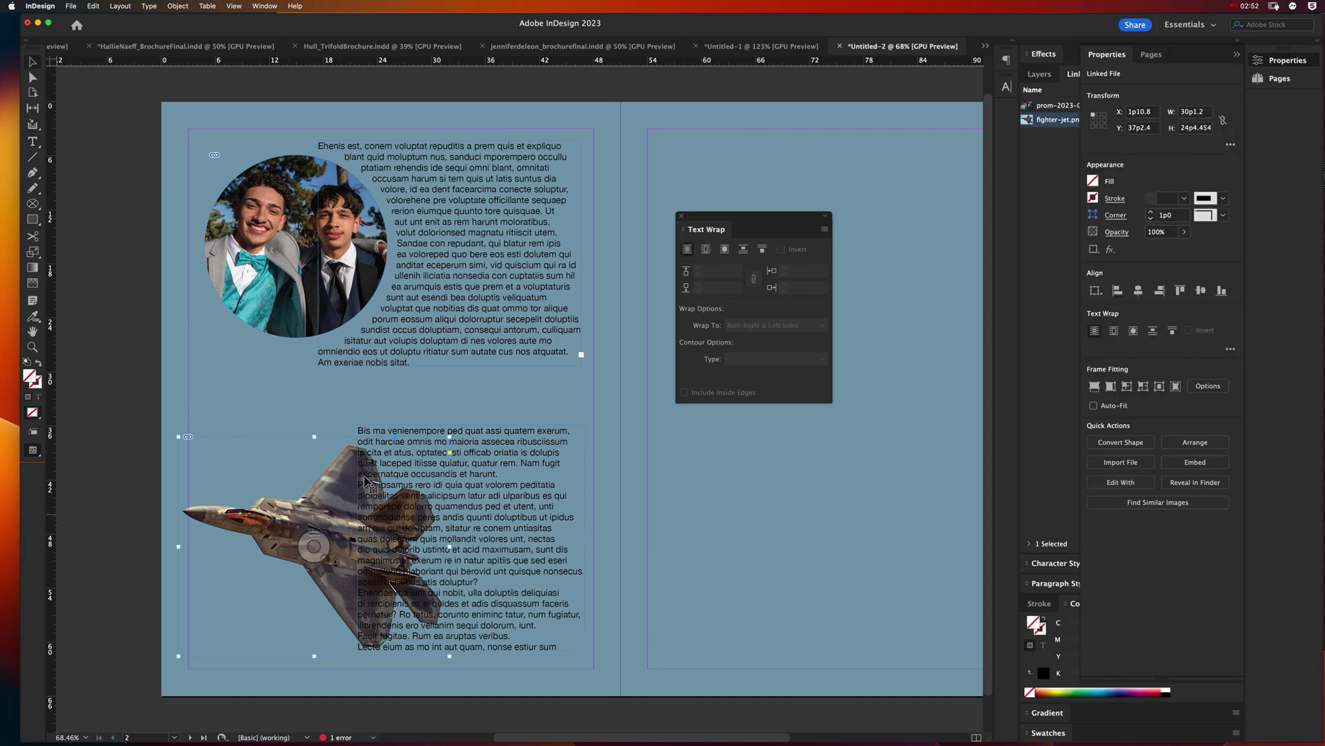
click(724, 250)
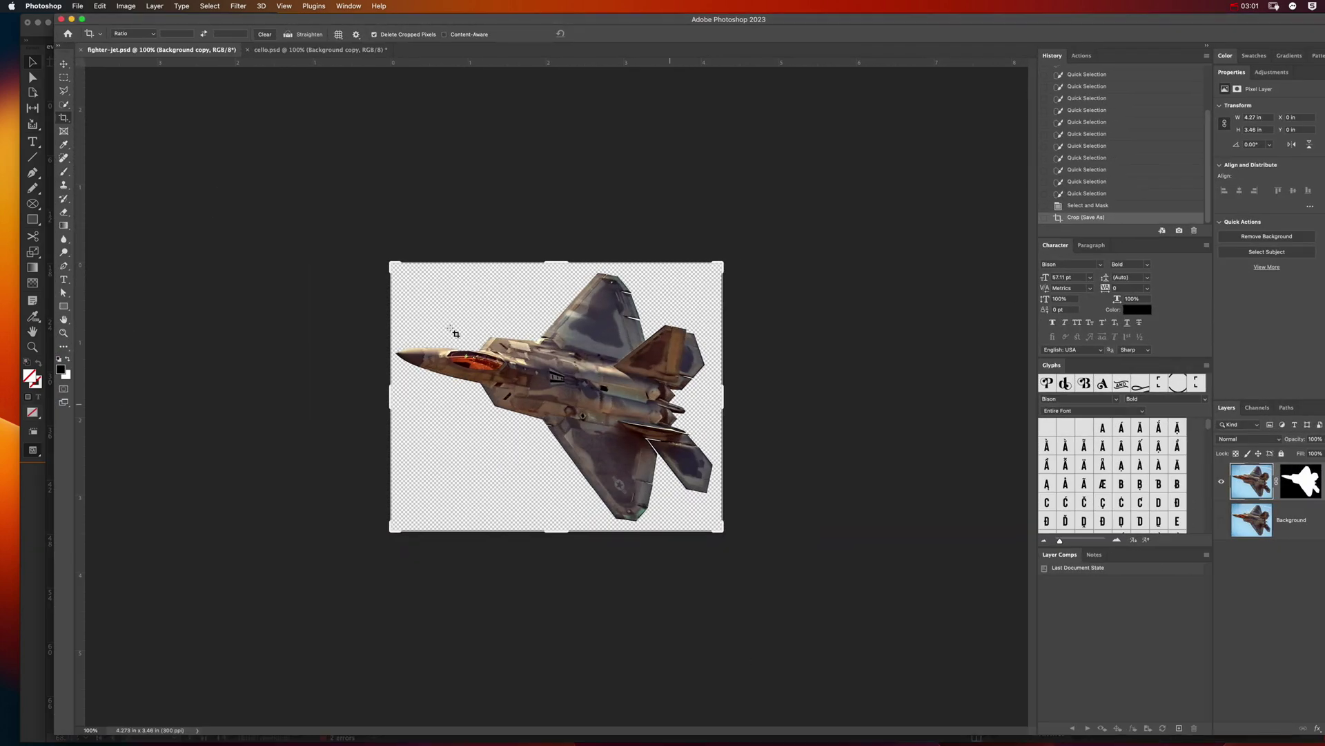
click(73, 20)
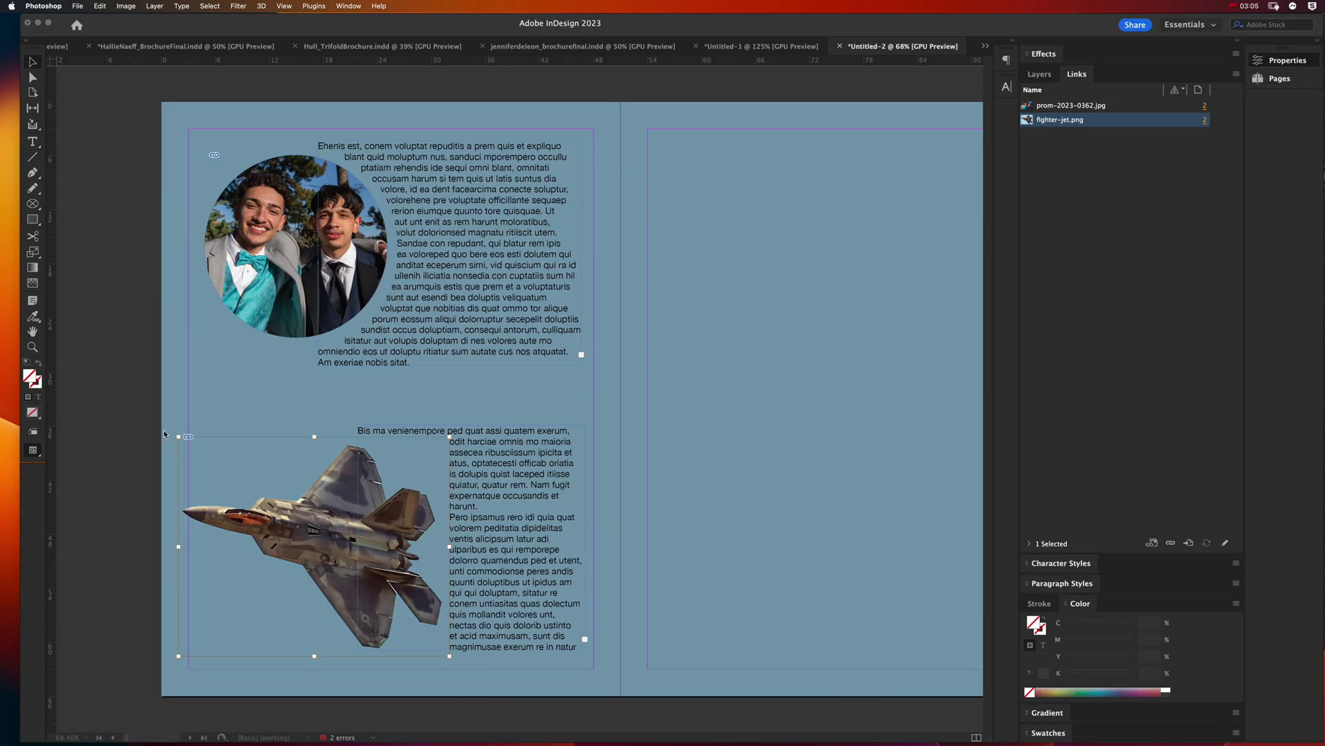
click(290, 510)
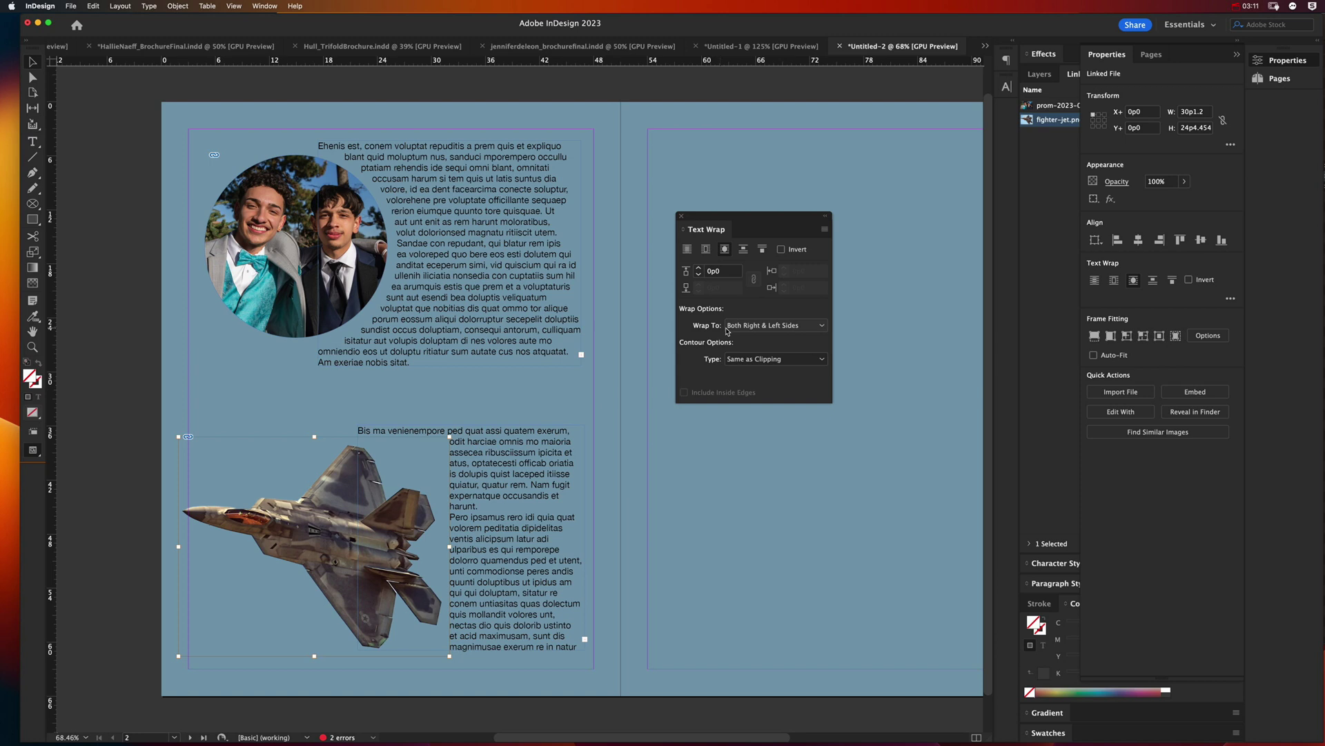
Set the jet's text wrap to Right Side only, leaving the contour type unchanged.
click(770, 328)
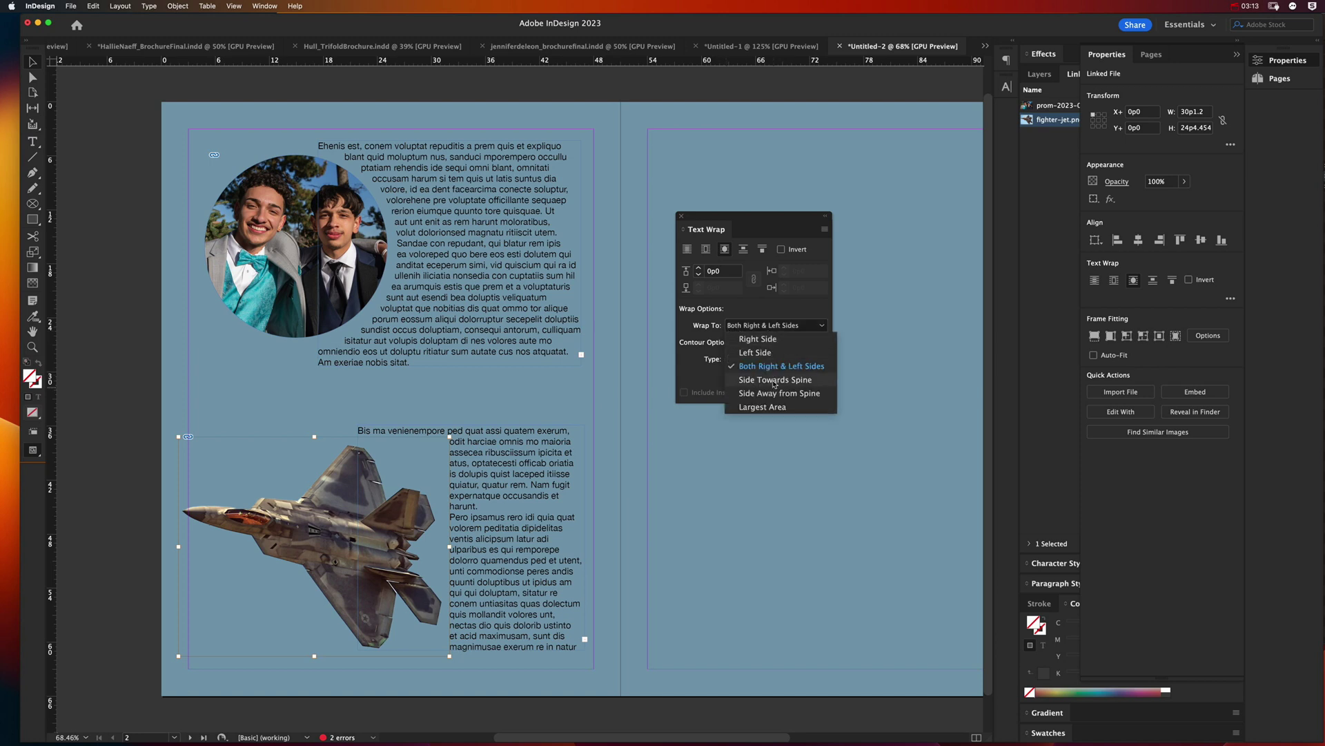
click(768, 340)
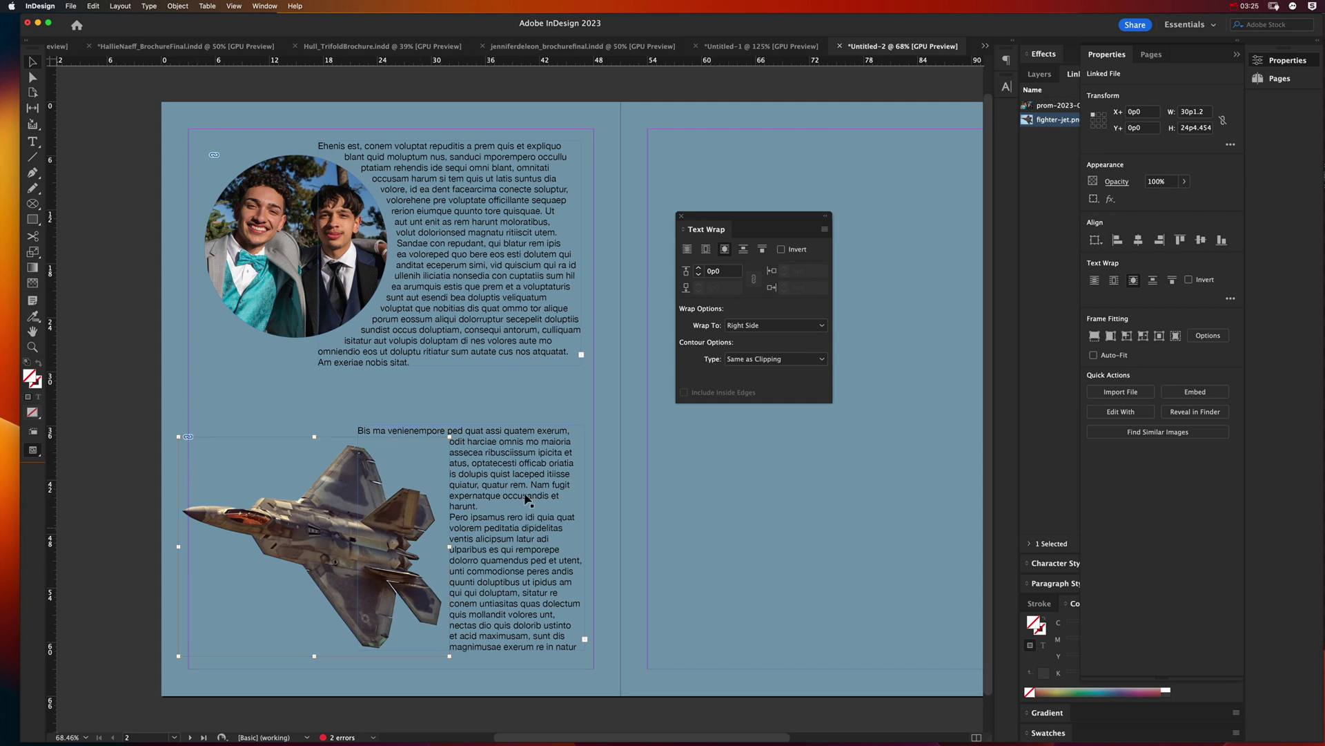
click(771, 359)
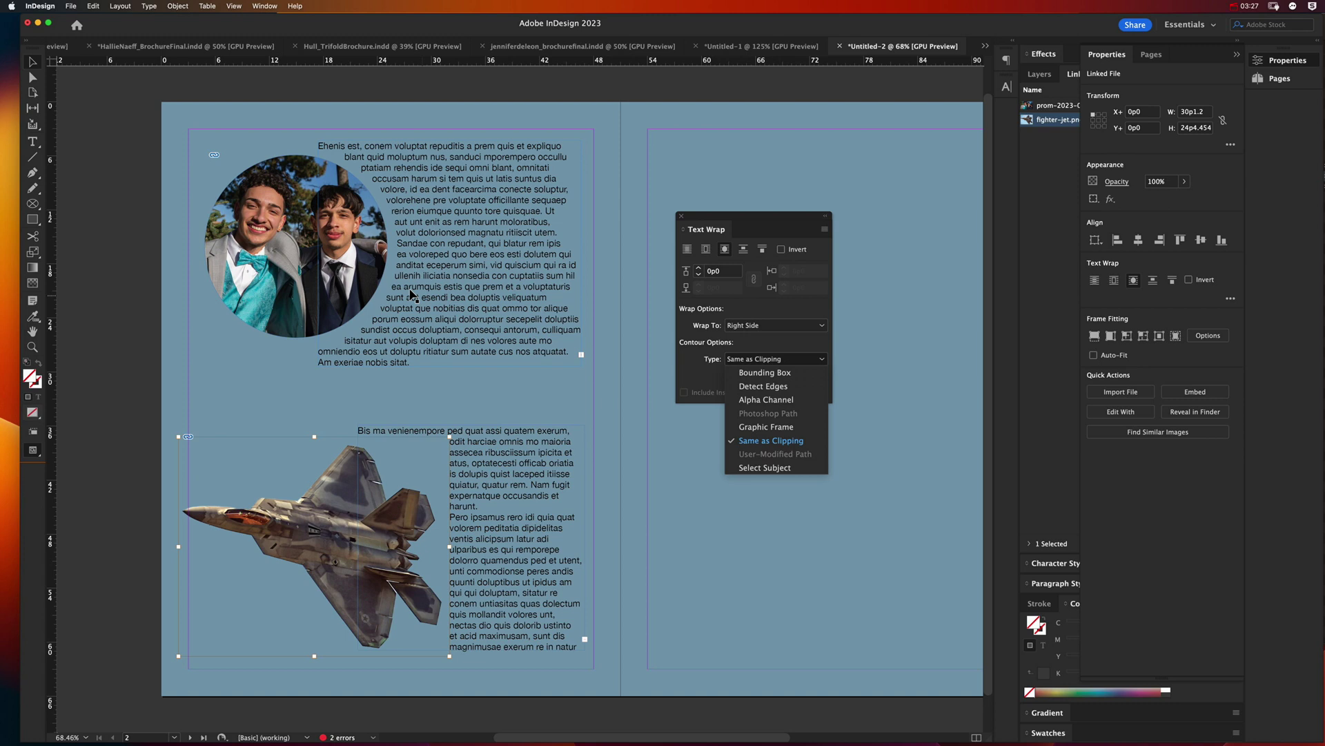
key(Escape)
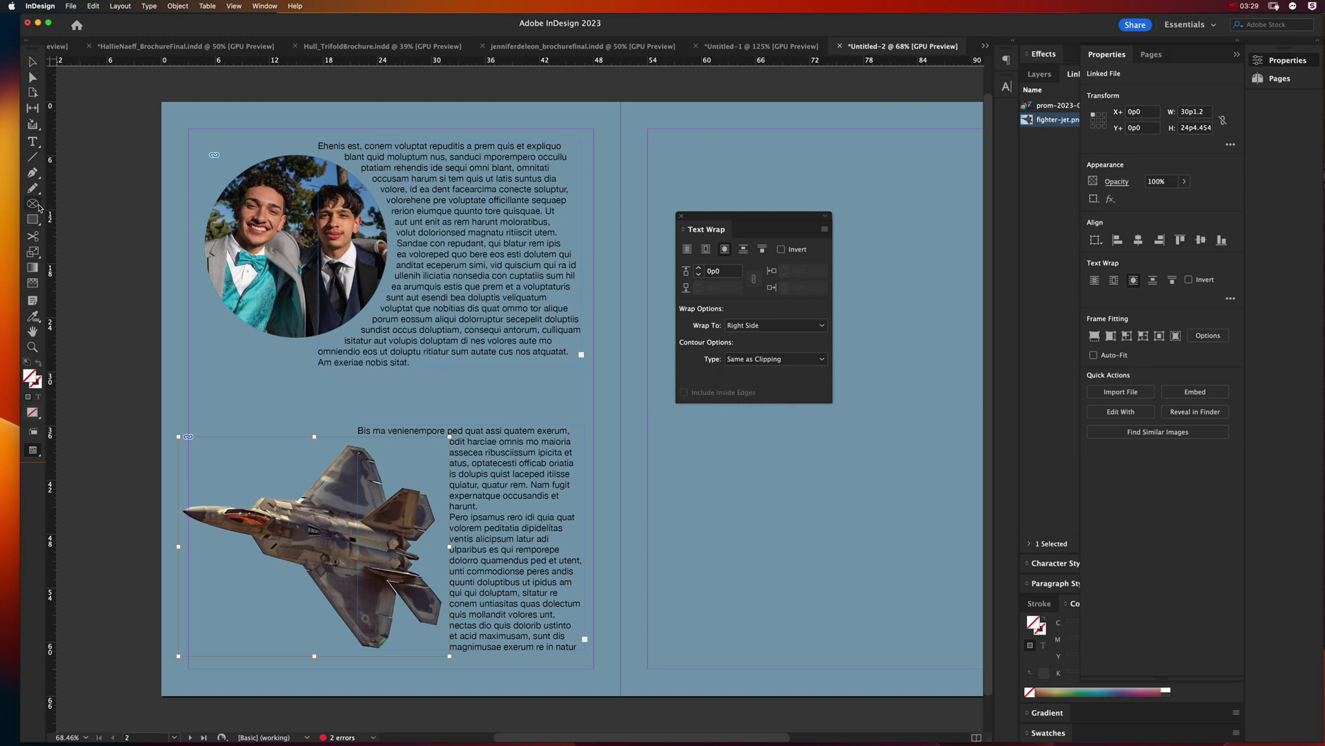
Look through the frame shape tool options, then return to the Selection tool.
click(32, 206)
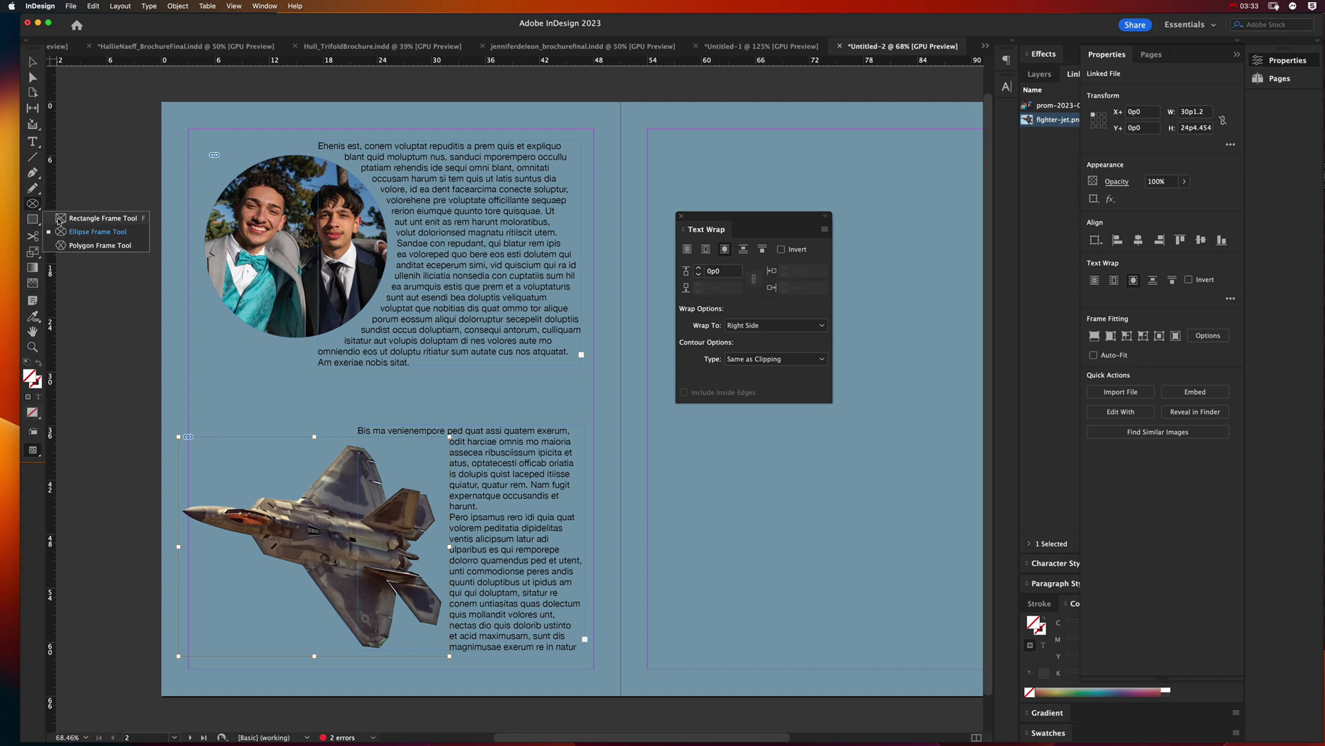
click(32, 206)
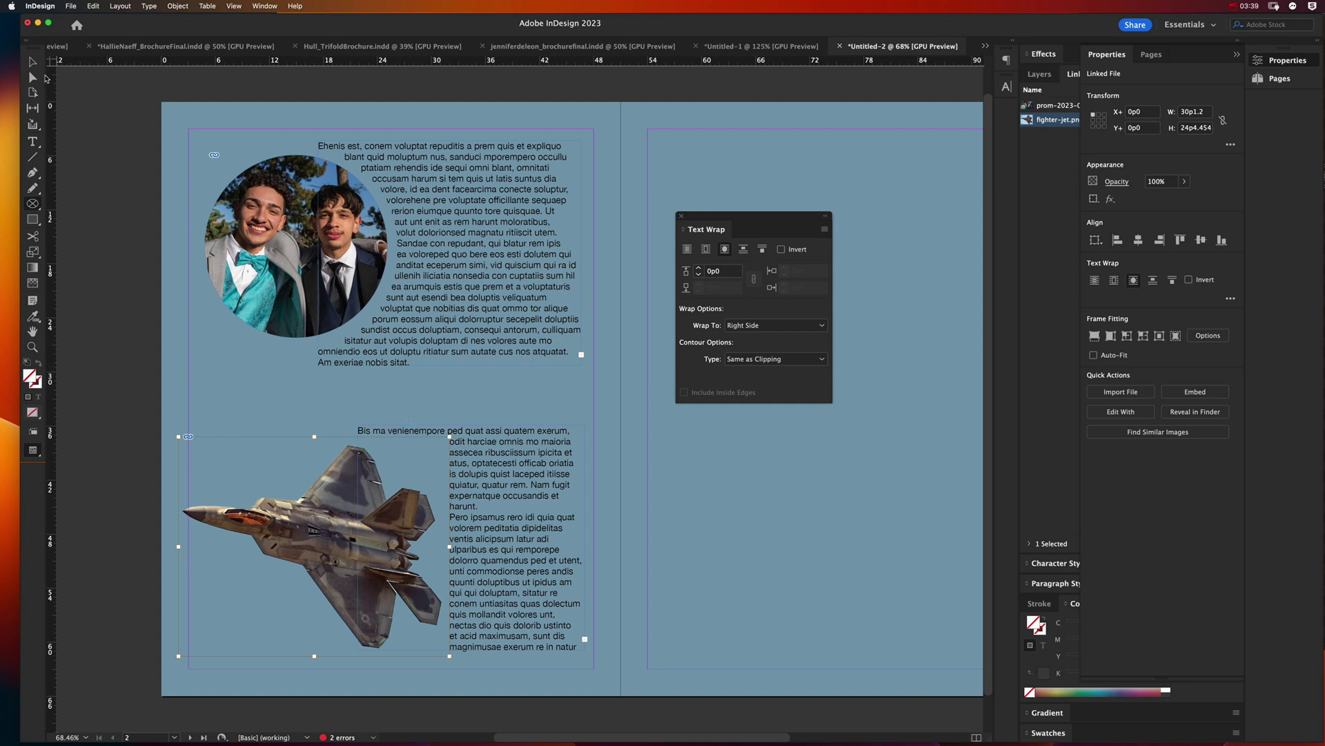
click(33, 61)
Change the jet's wrap contour type to Alpha Channel.
click(234, 404)
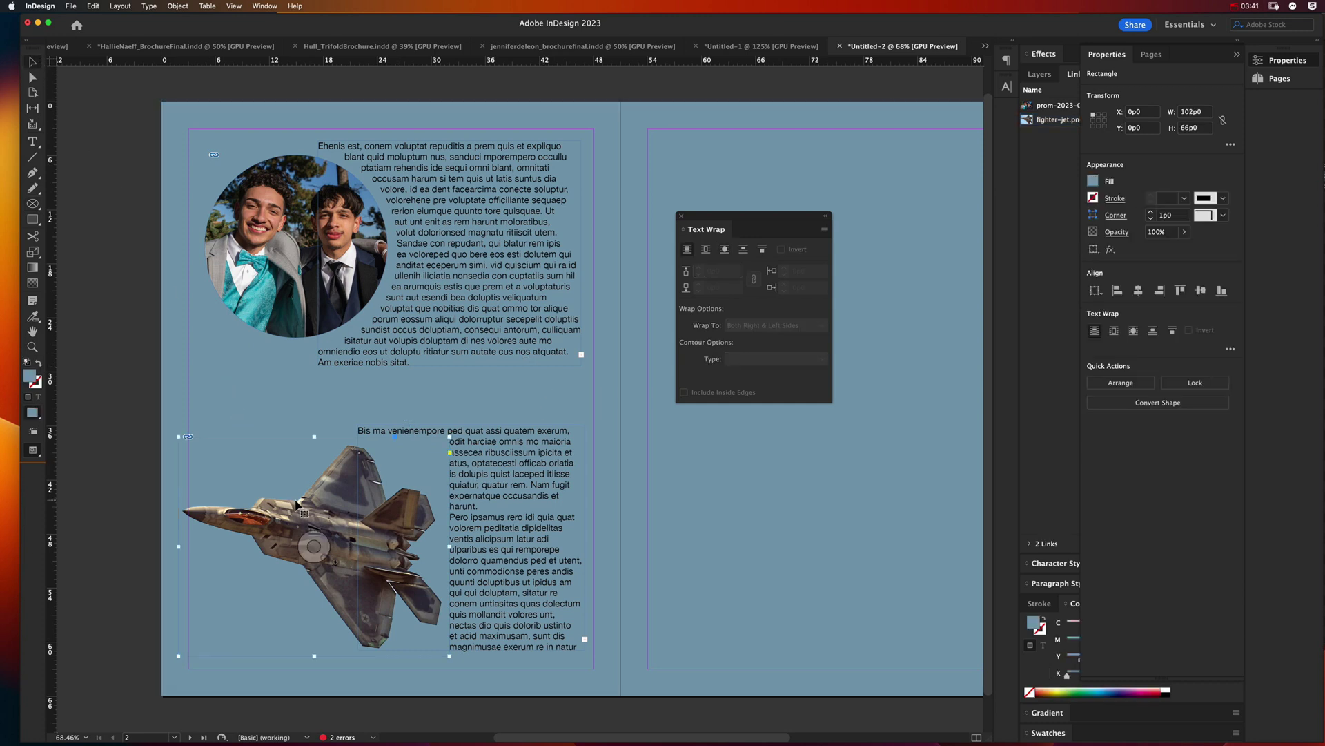
click(296, 503)
click(778, 359)
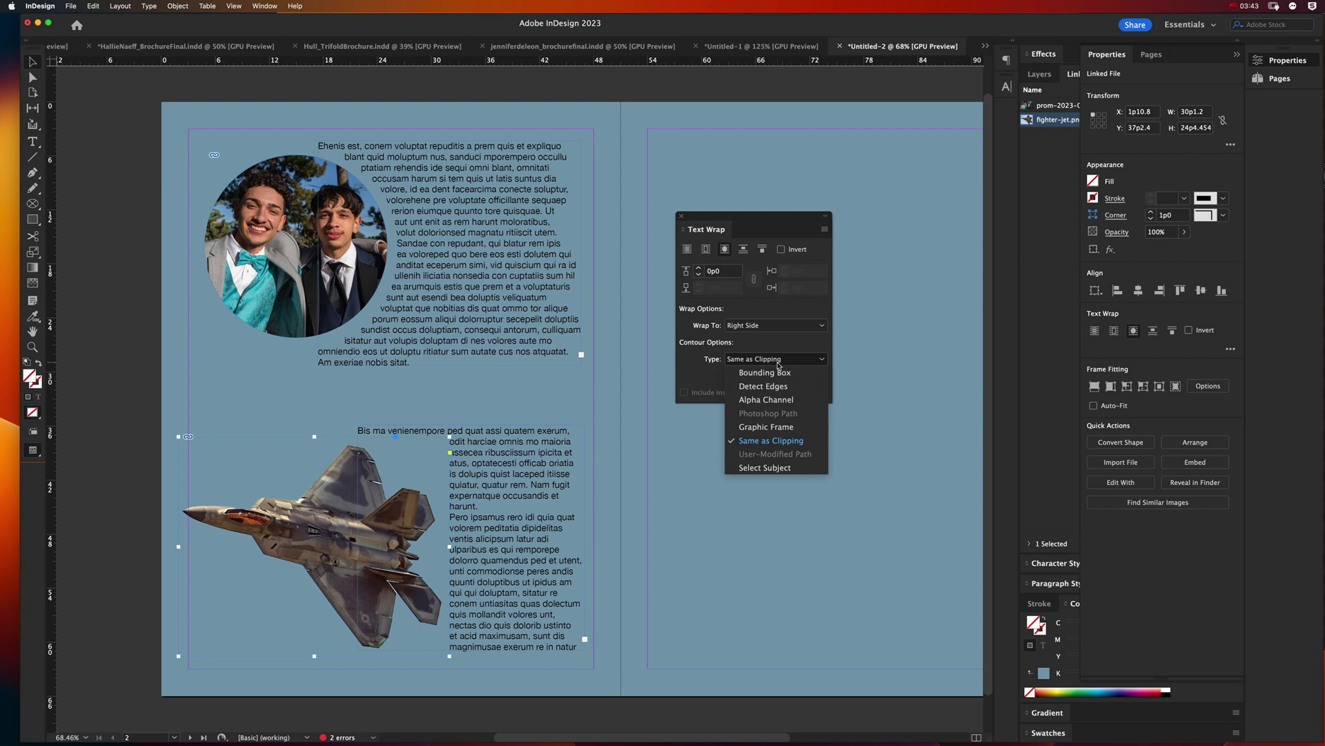
click(773, 386)
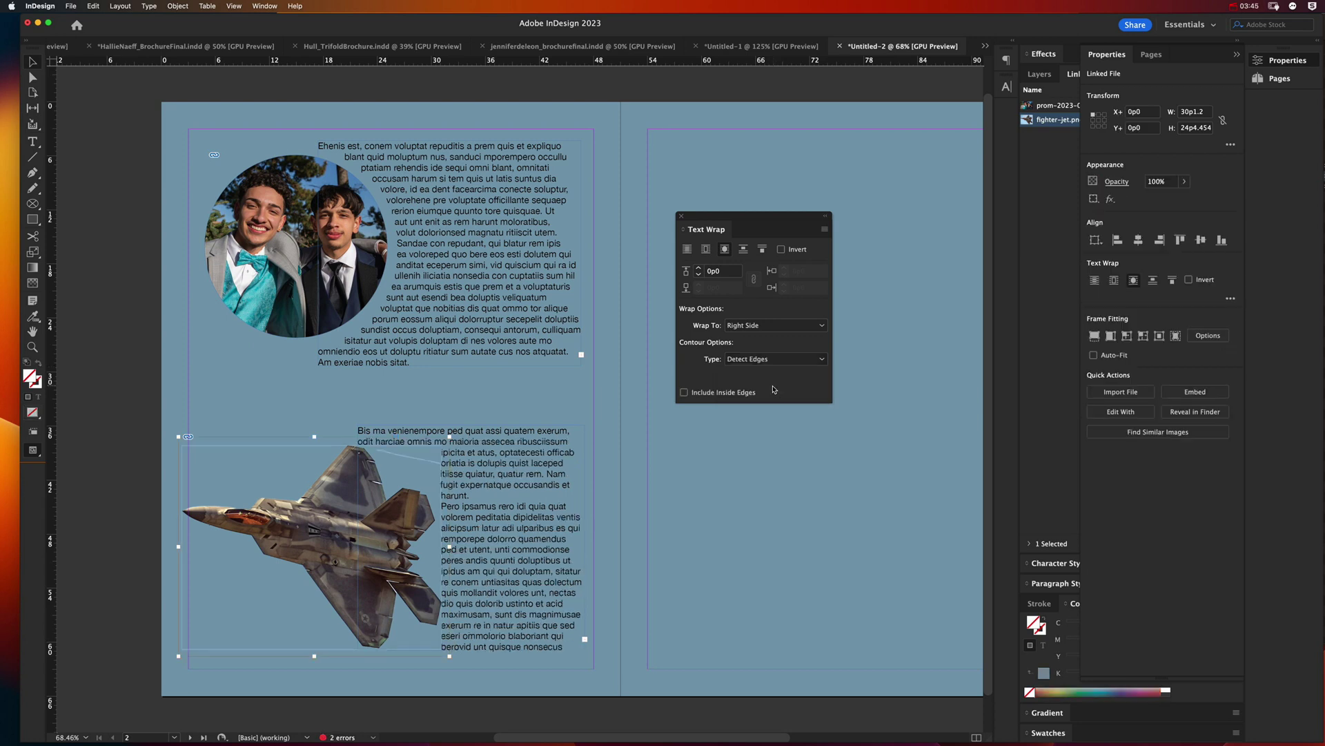
click(545, 500)
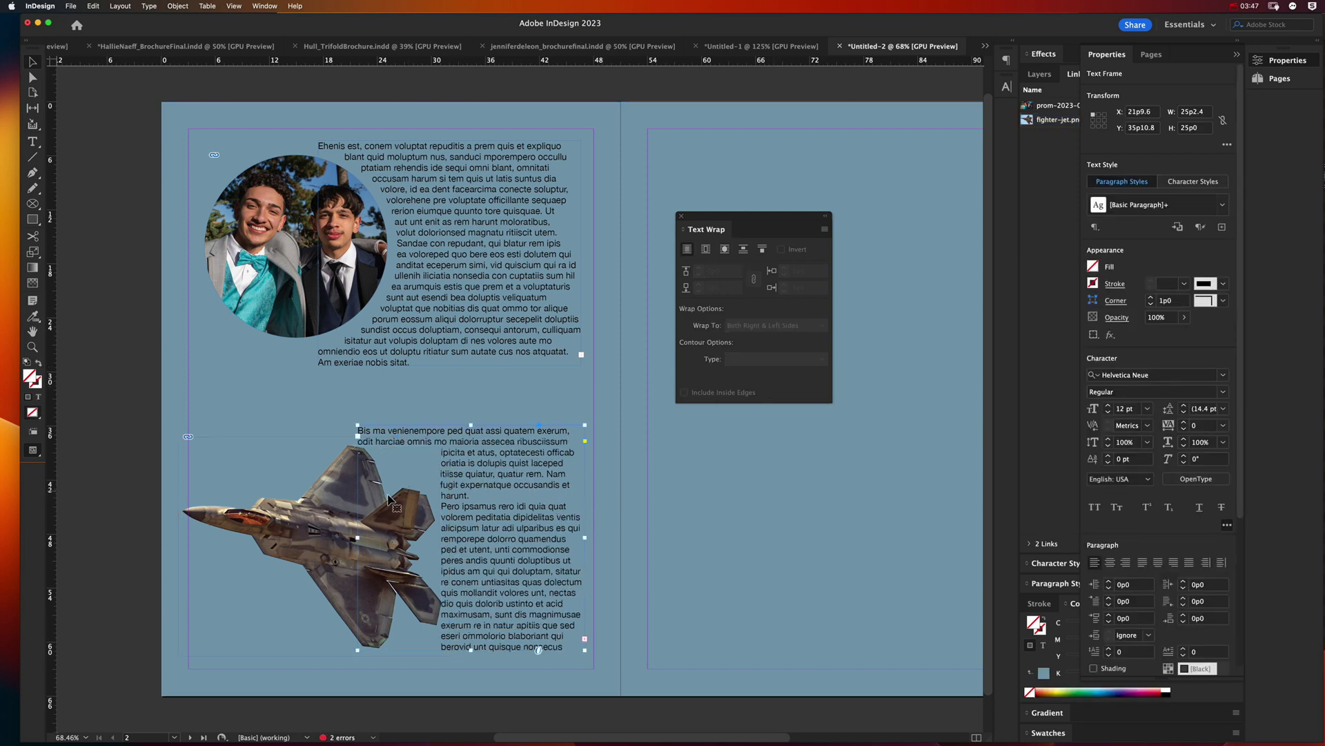
click(238, 497)
click(759, 359)
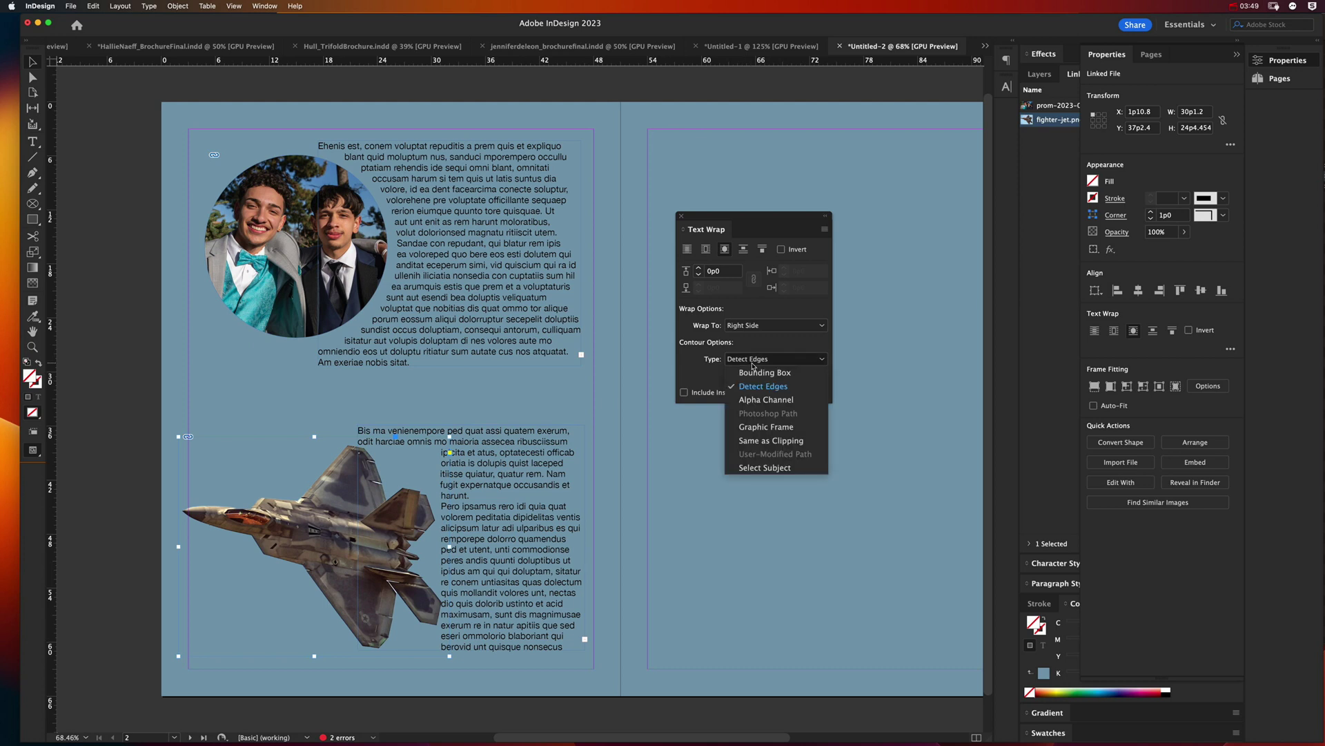
click(770, 401)
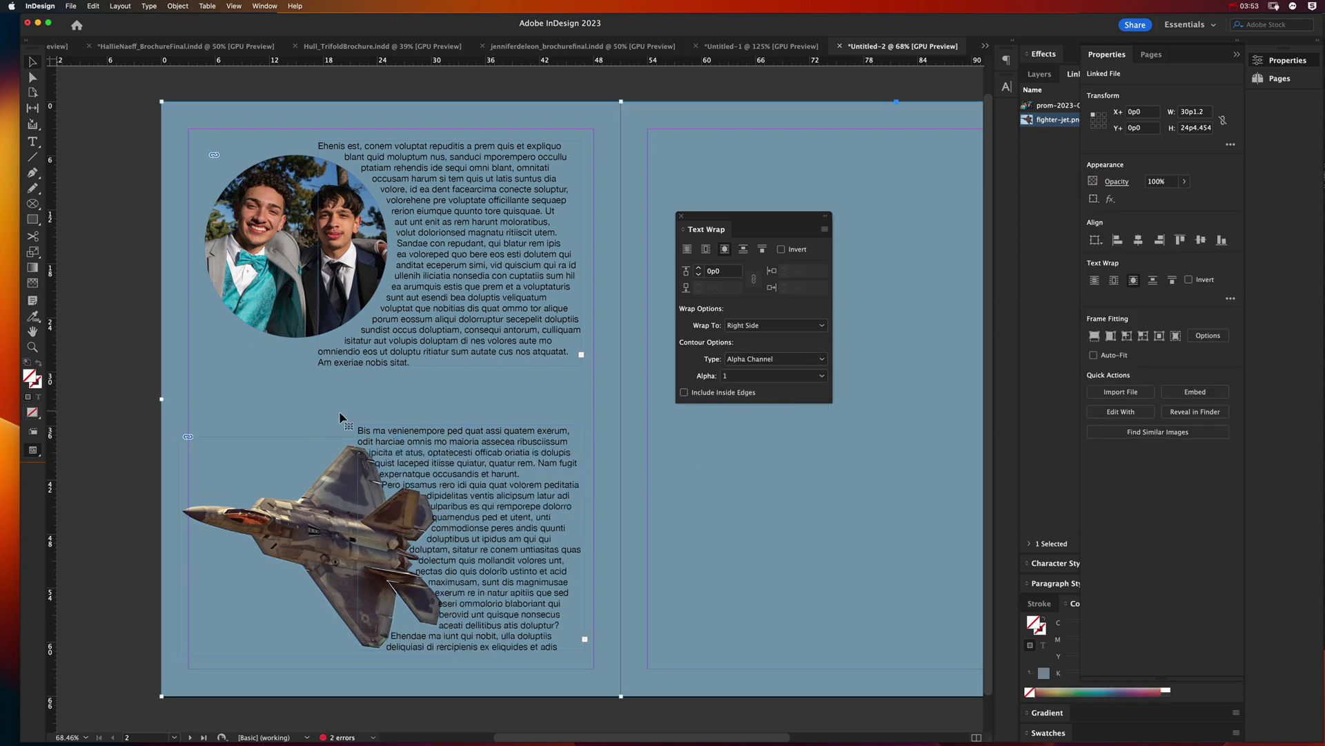
Widen the jet's text wrap offset by five increments.
click(342, 421)
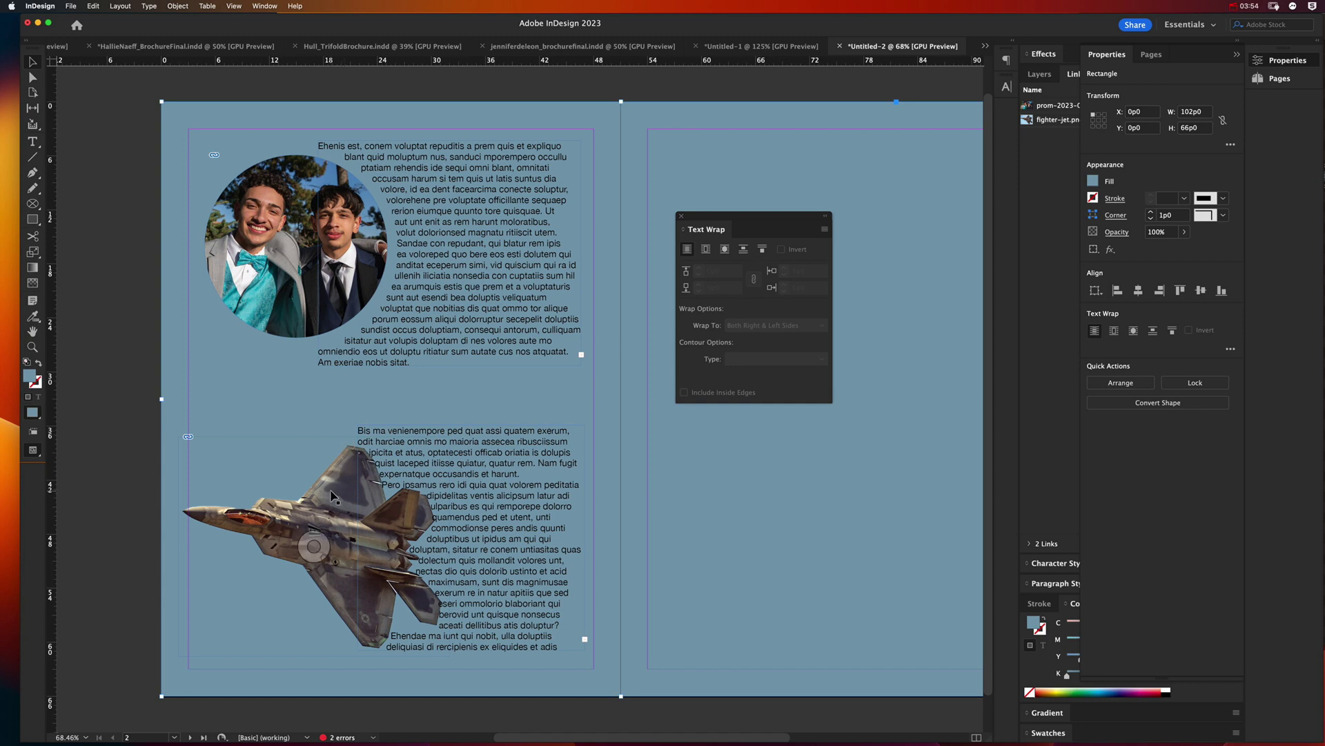
click(334, 495)
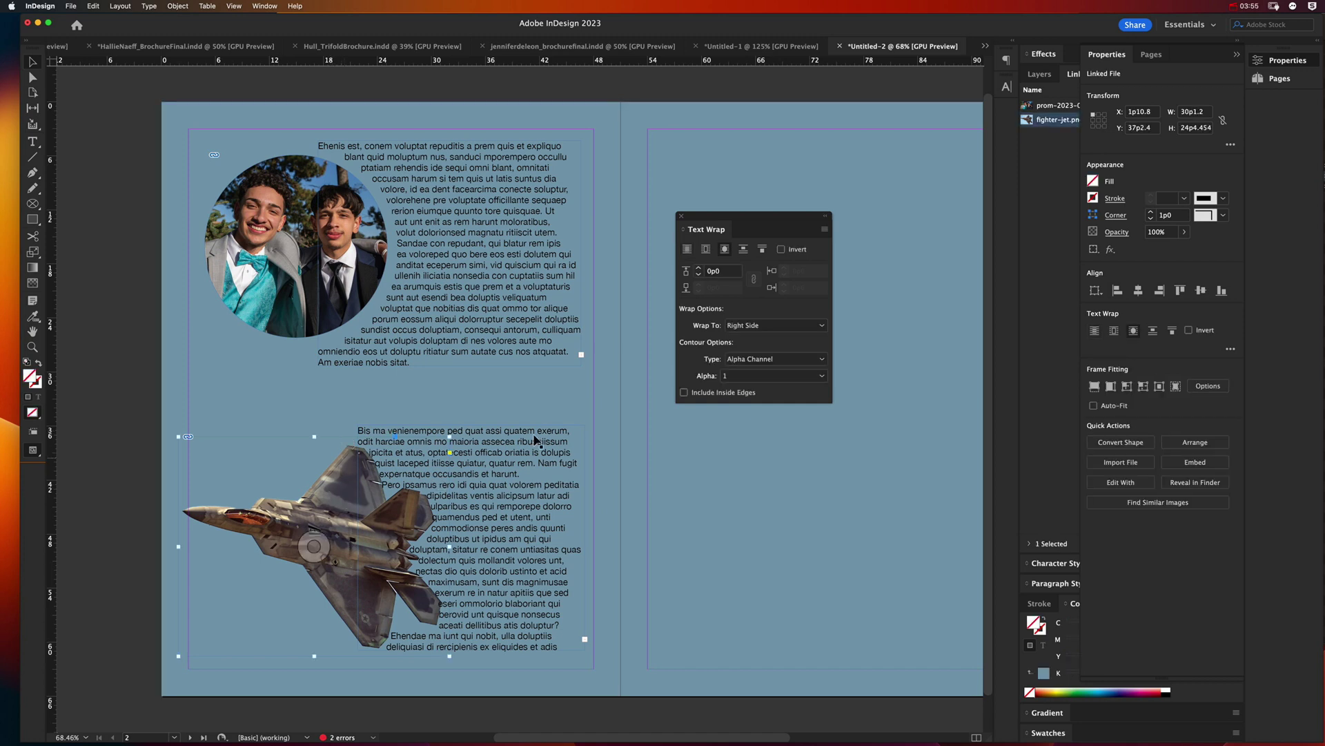
click(698, 270)
click(698, 270)
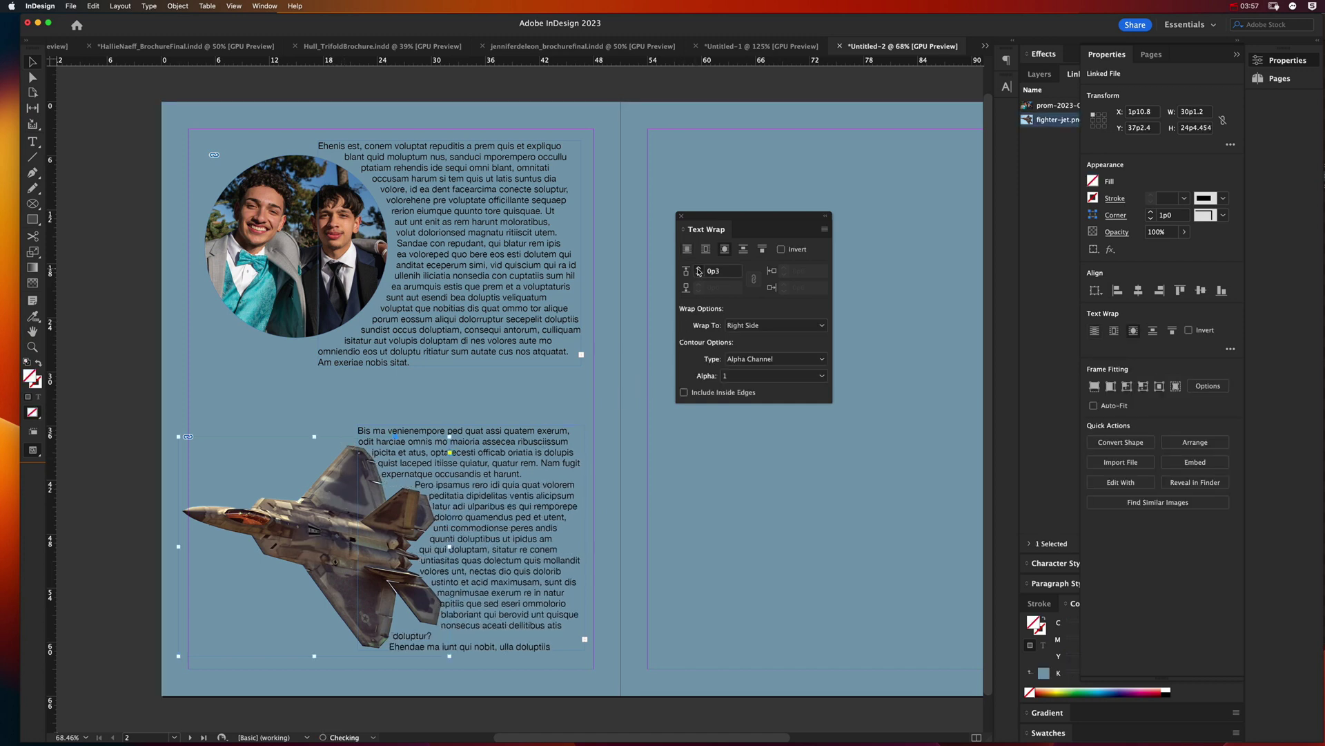
click(699, 270)
click(699, 270)
click(698, 270)
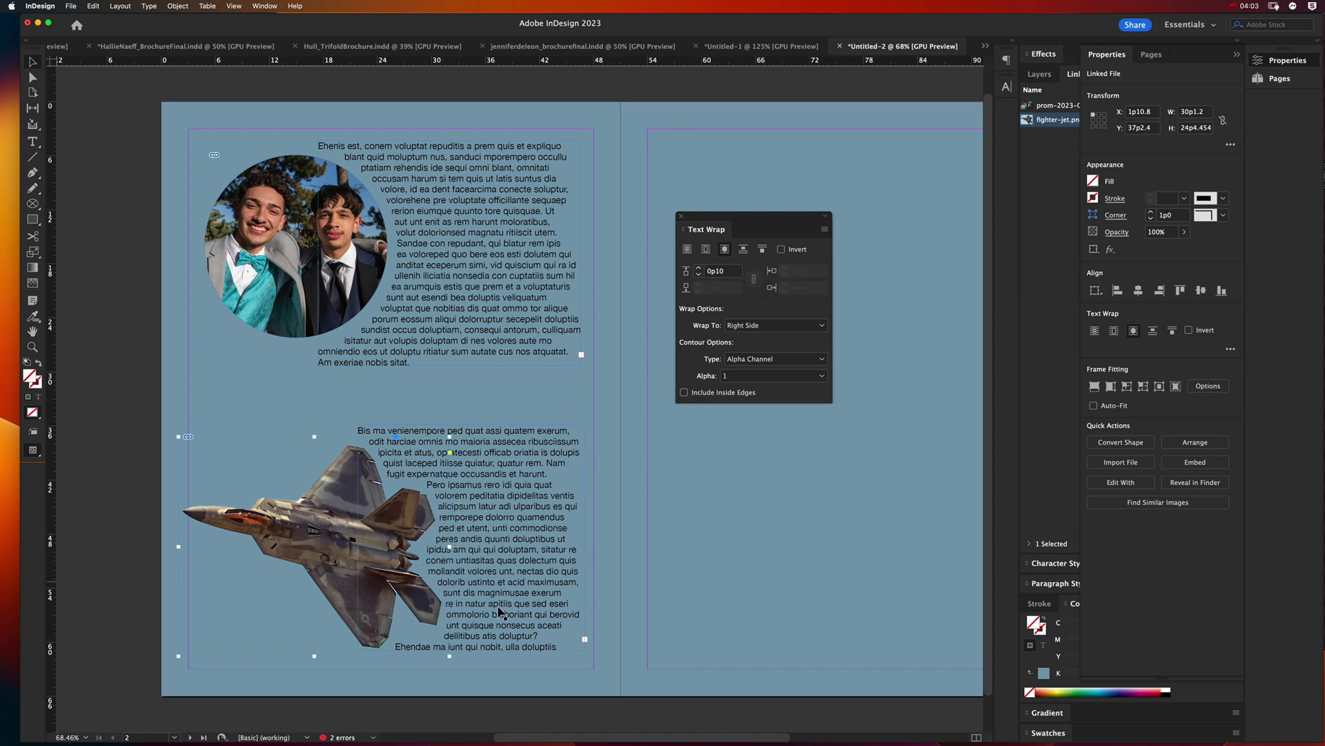
Preview the spread without guides, then scroll over to the empty right page.
click(617, 615)
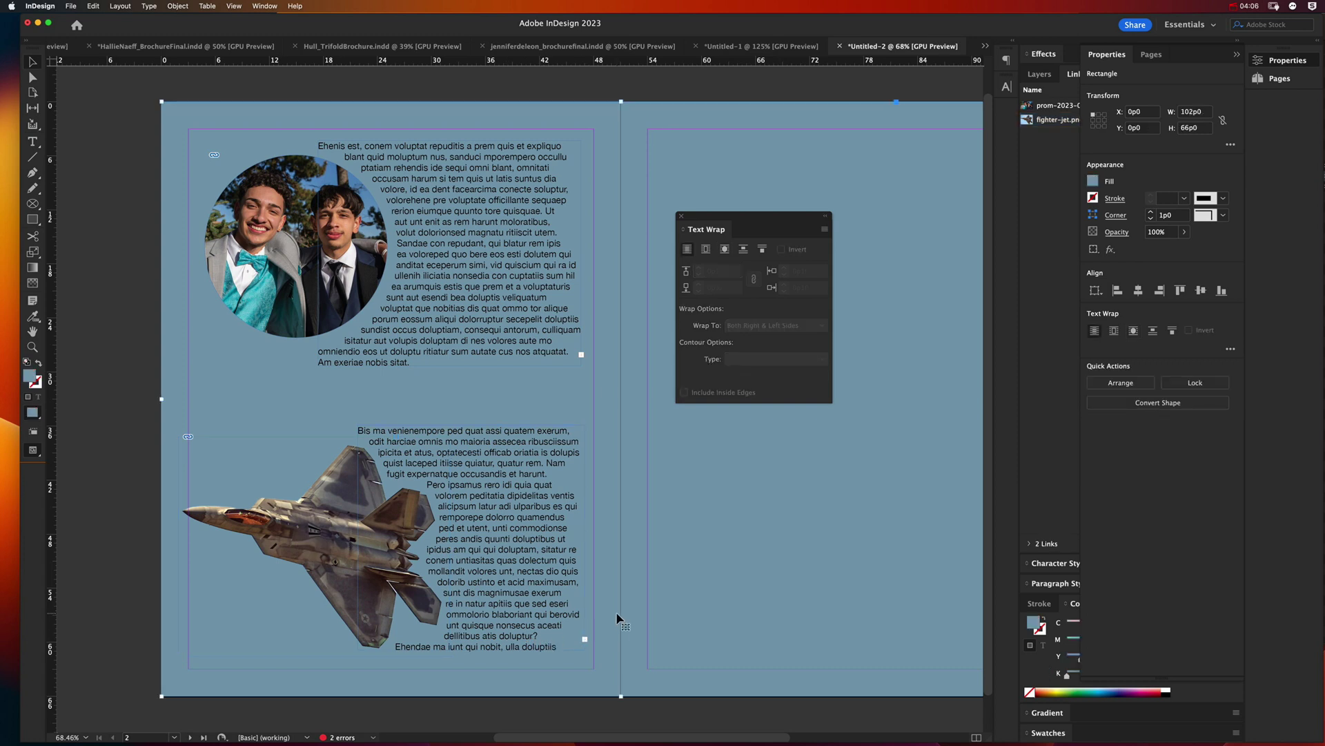
key(w)
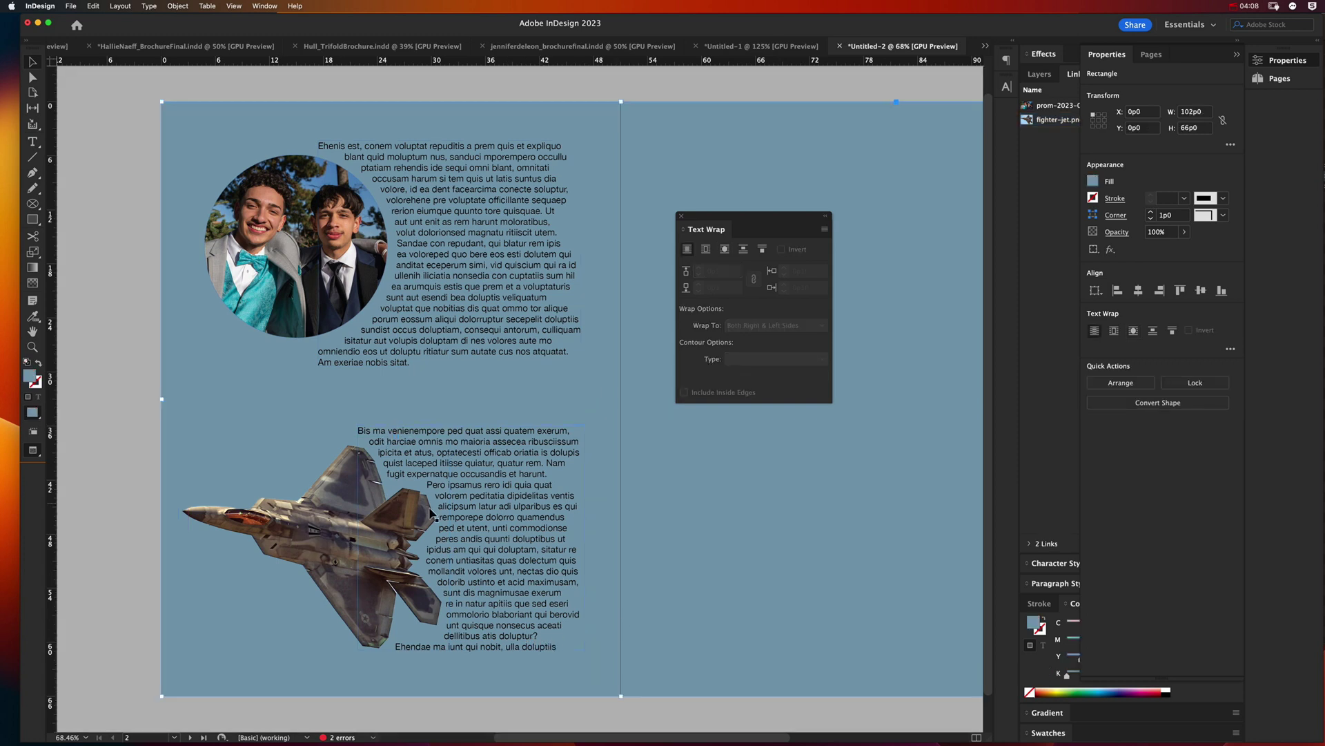
key(w)
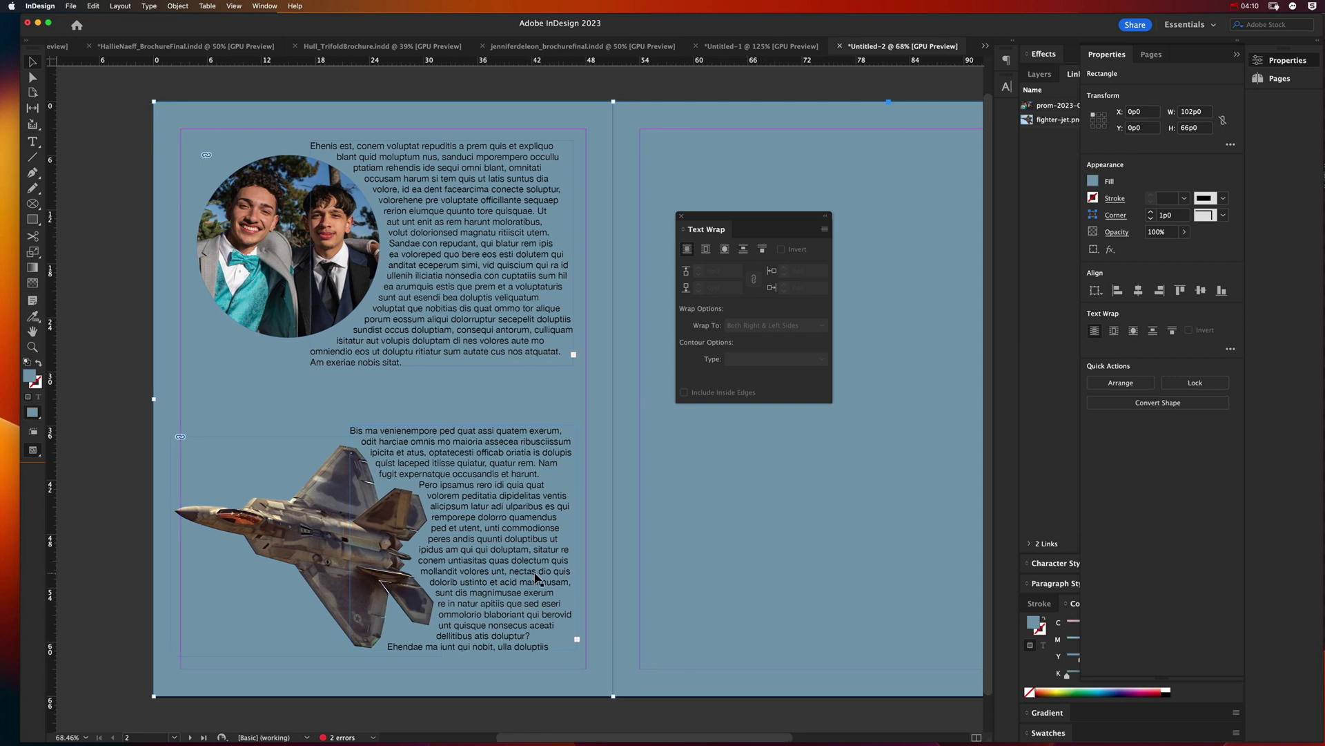
scroll(538, 580, right, 5)
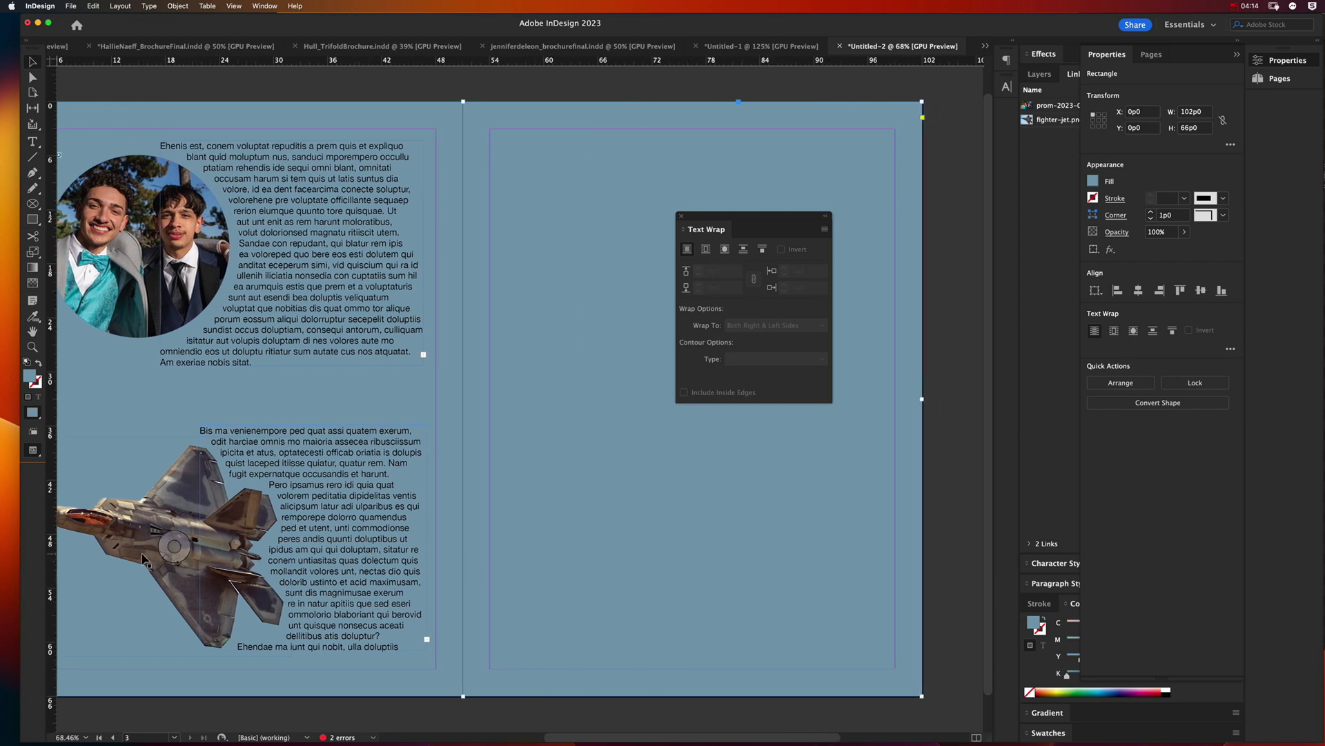
scroll(143, 558, right, 2)
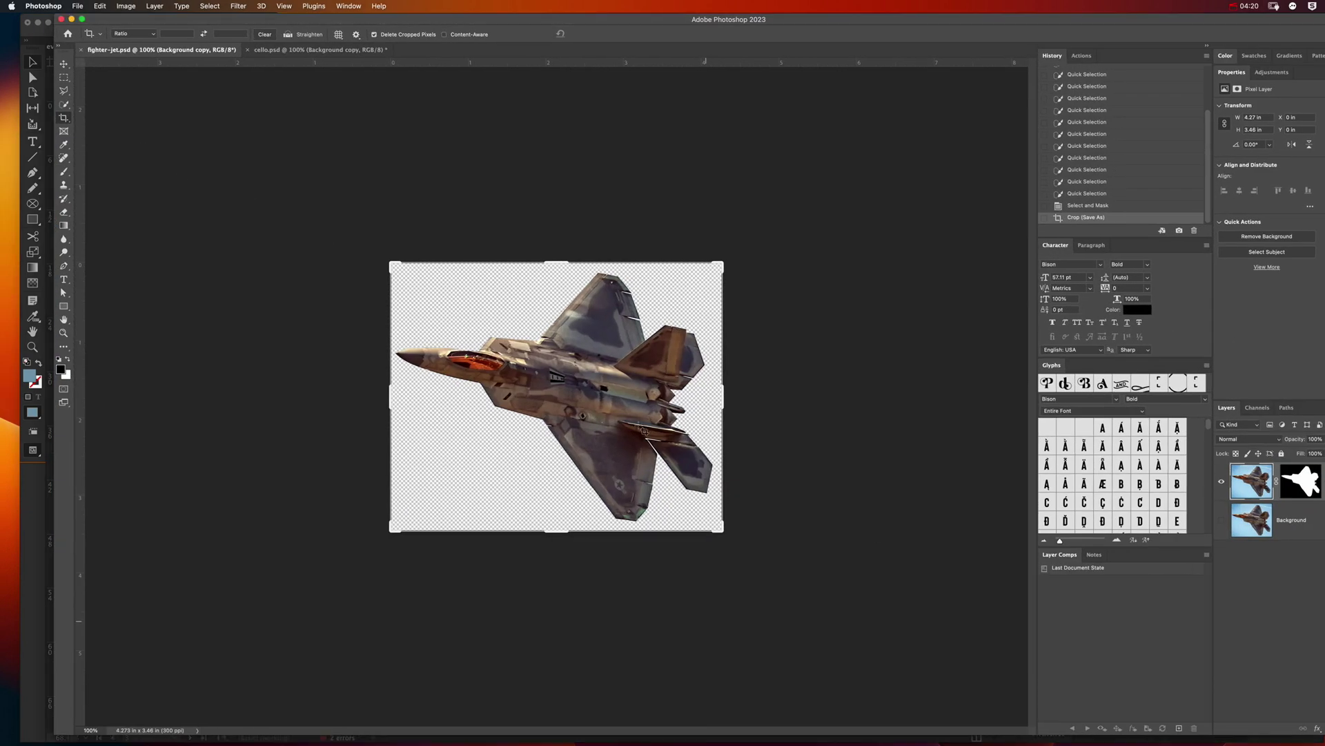
click(277, 49)
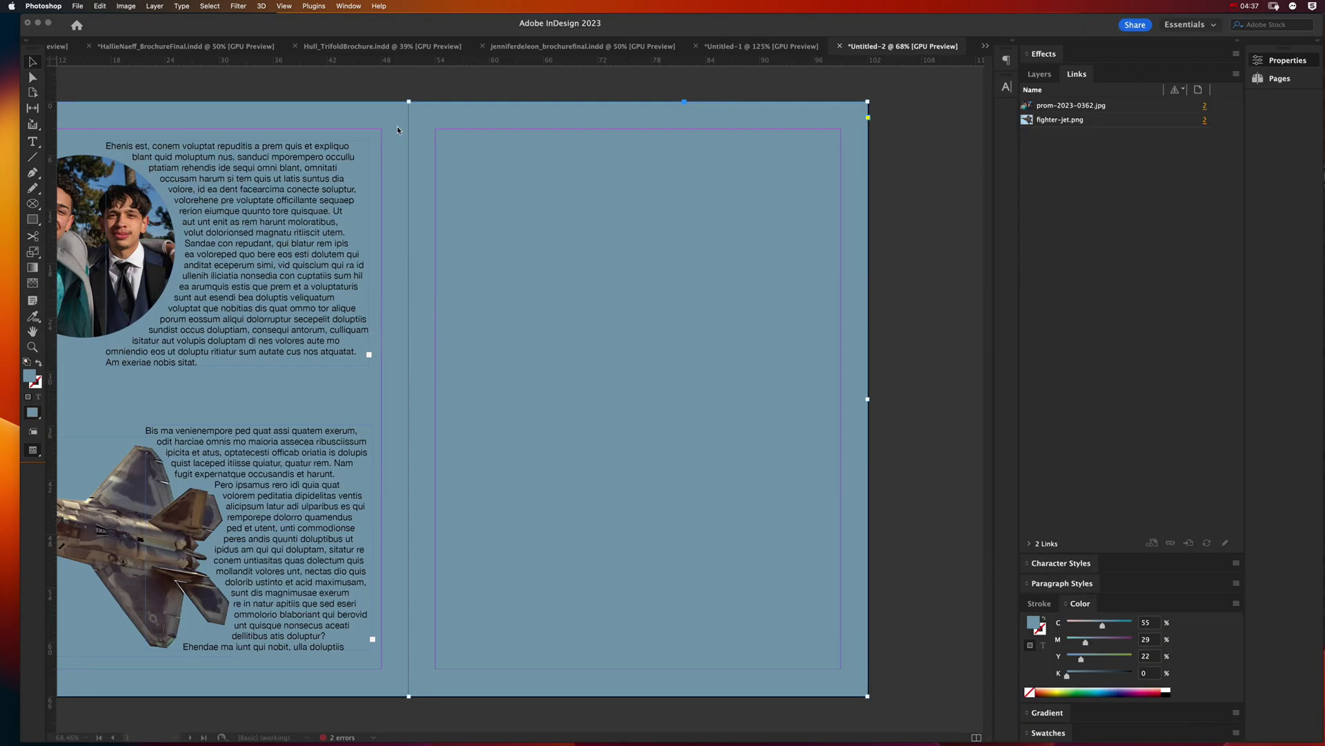
key(super+alt+w)
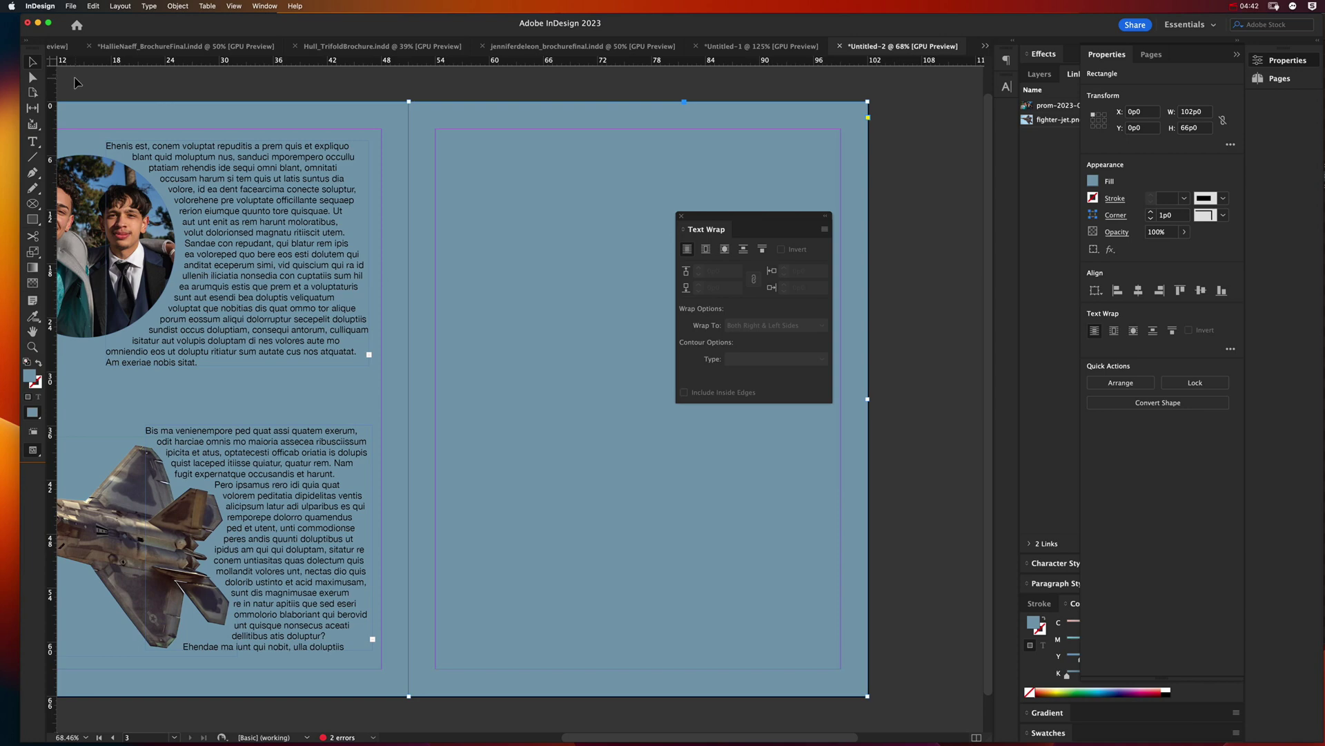
Load cello.jpg into the place cursor.
click(97, 91)
click(70, 6)
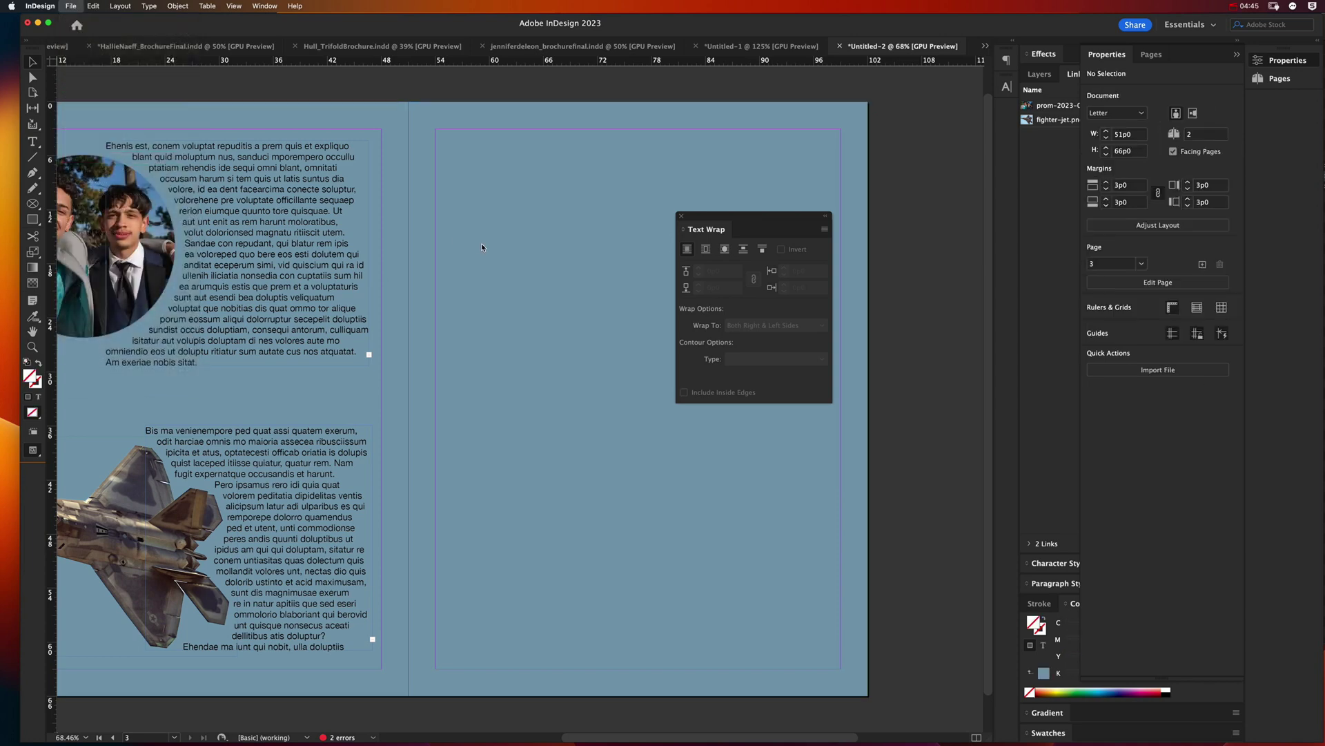
key(super+d)
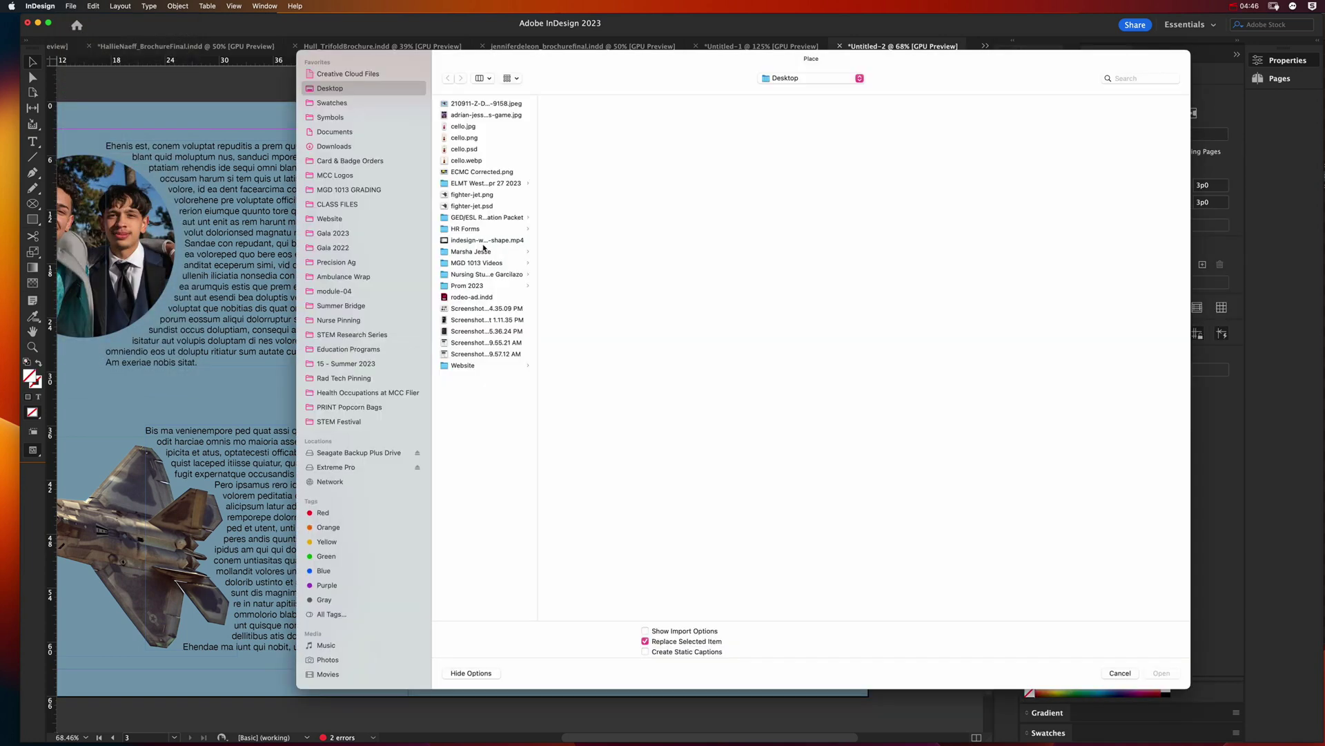
click(466, 127)
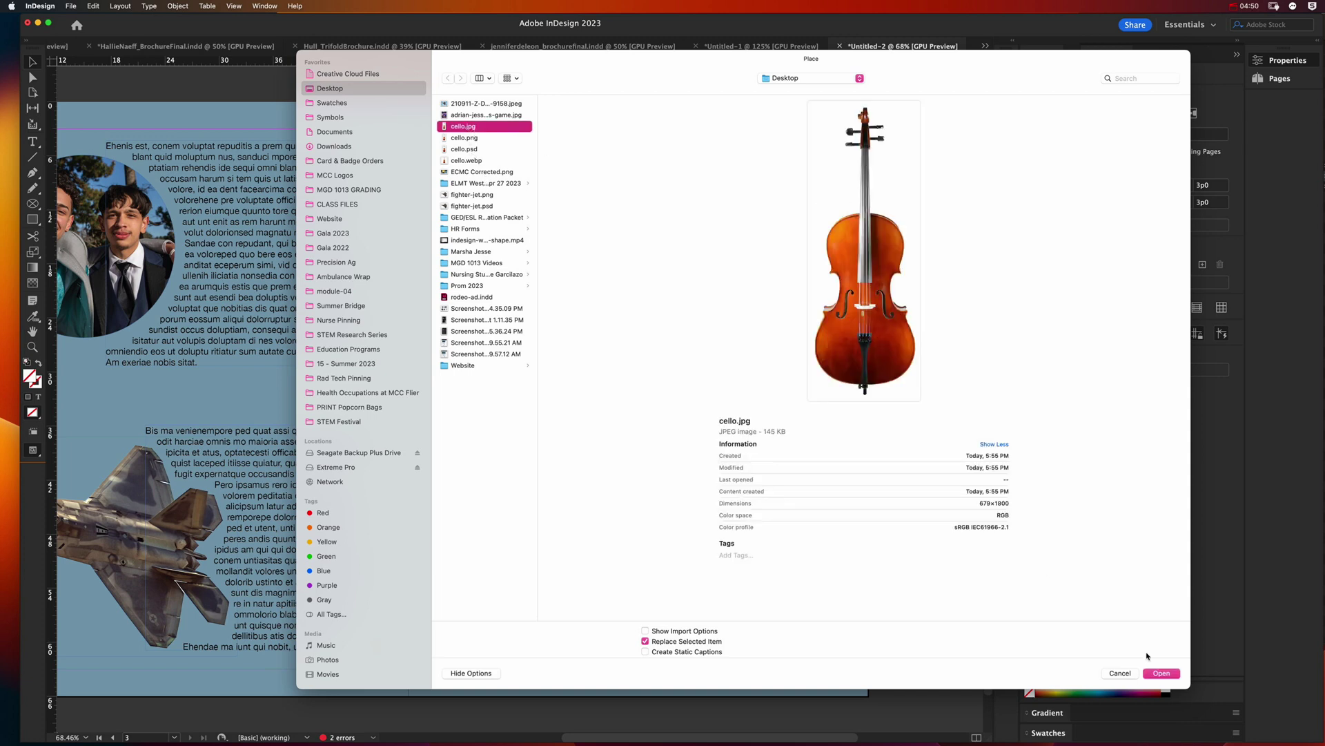
click(1165, 673)
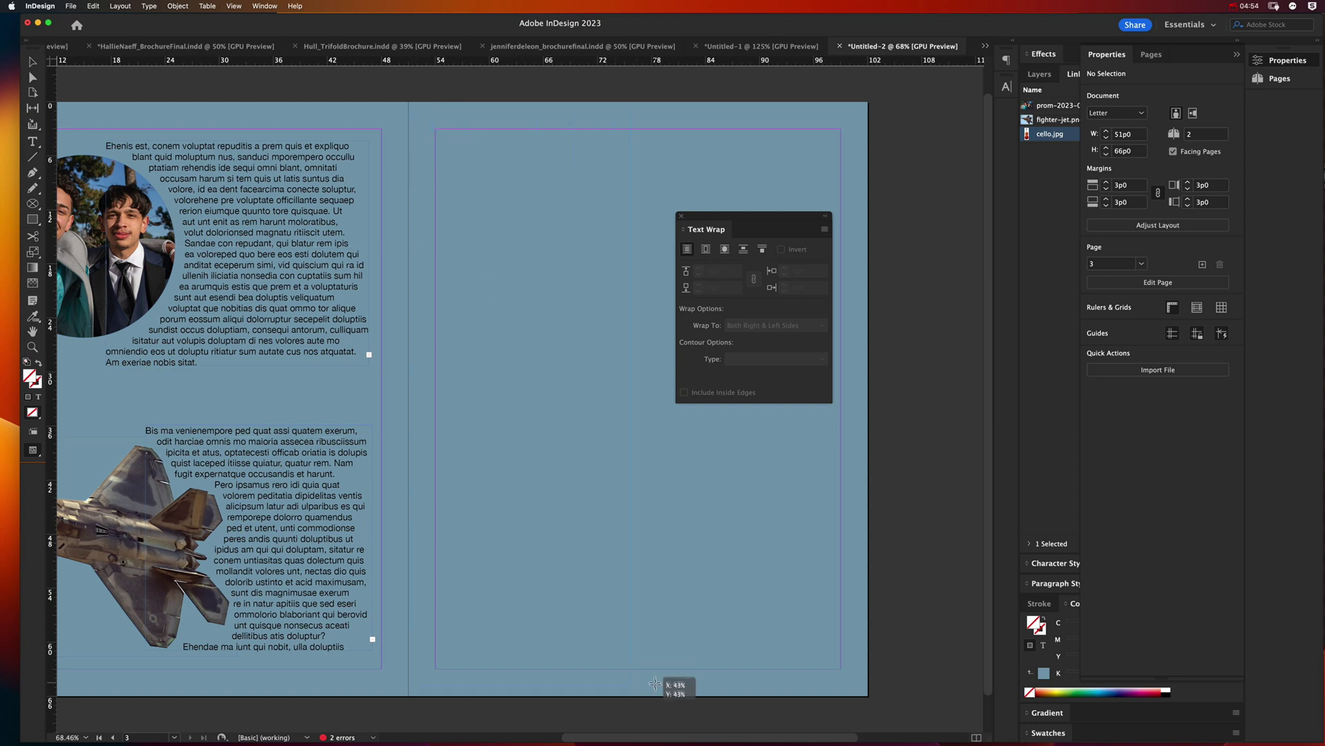
Place the cello at the right page's full height and draw a text frame over the page.
drag(680, 687, 660, 694)
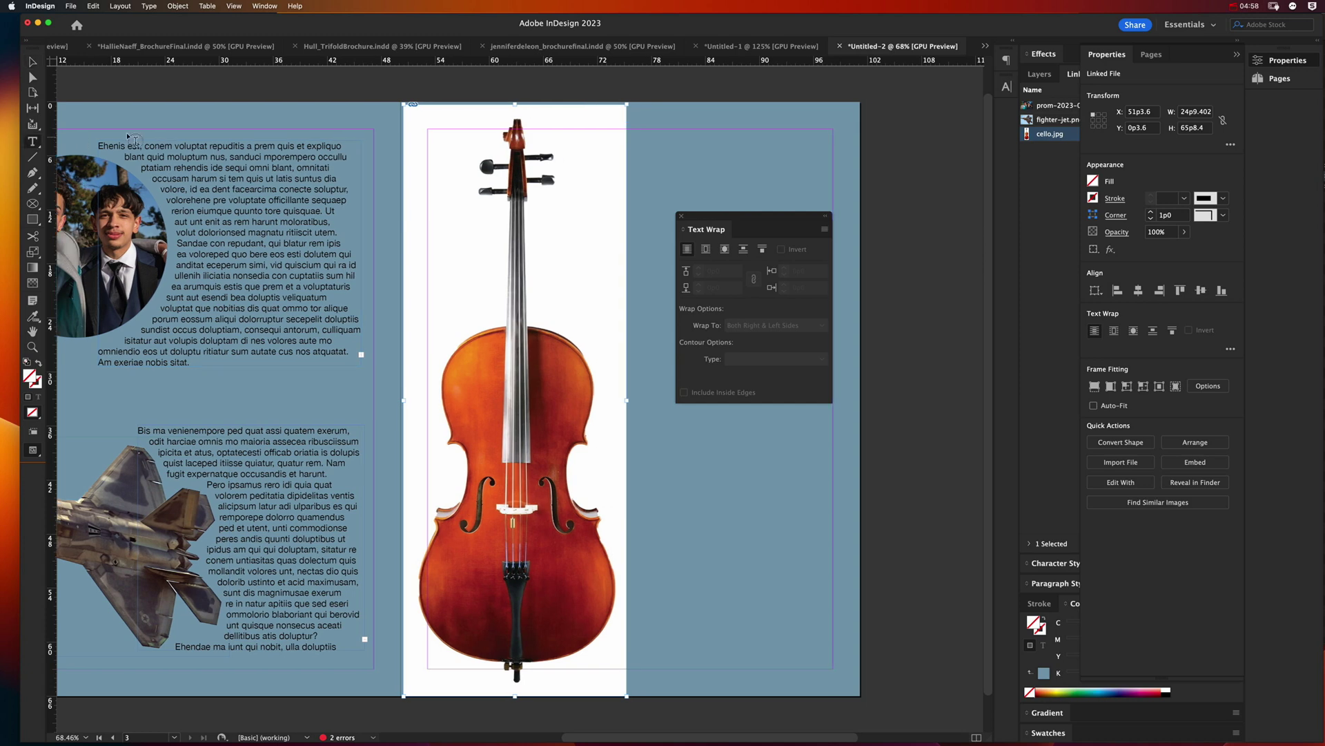
drag(538, 116, 838, 659)
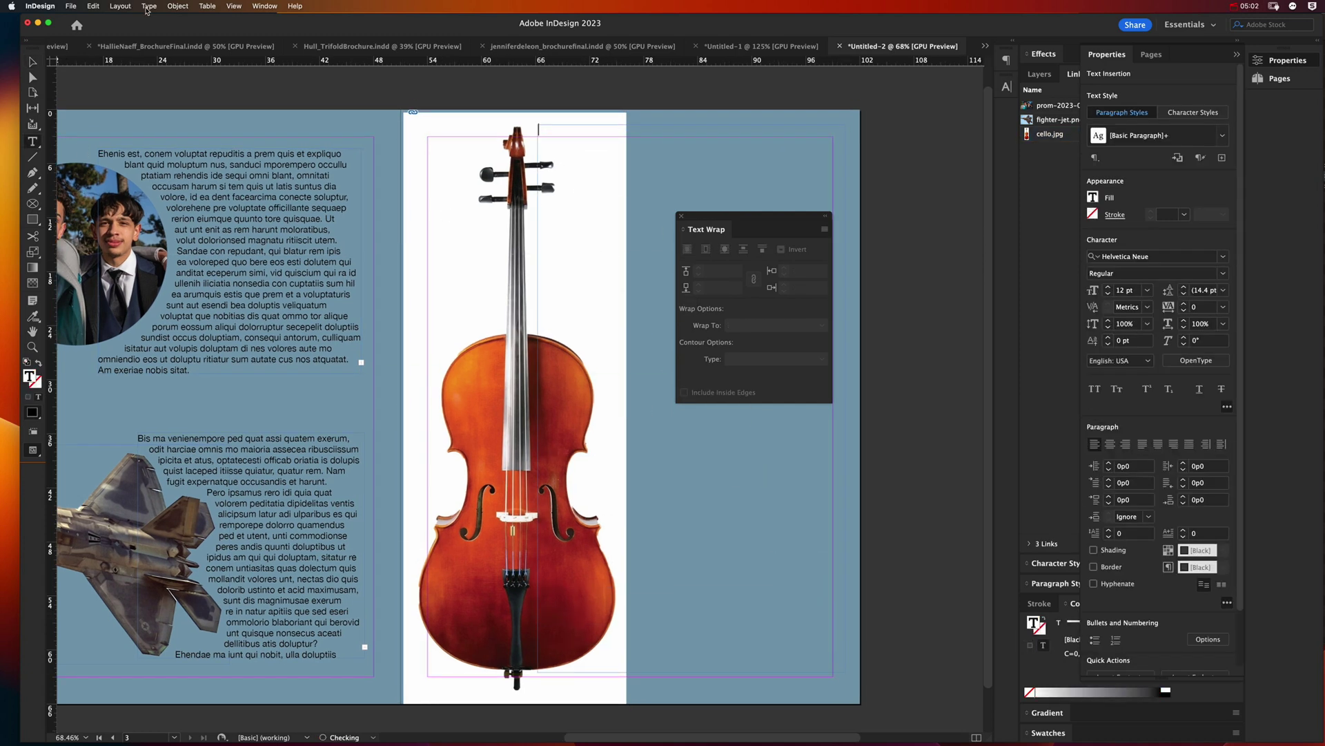
Fill the new text frame with placeholder text.
click(149, 6)
click(230, 369)
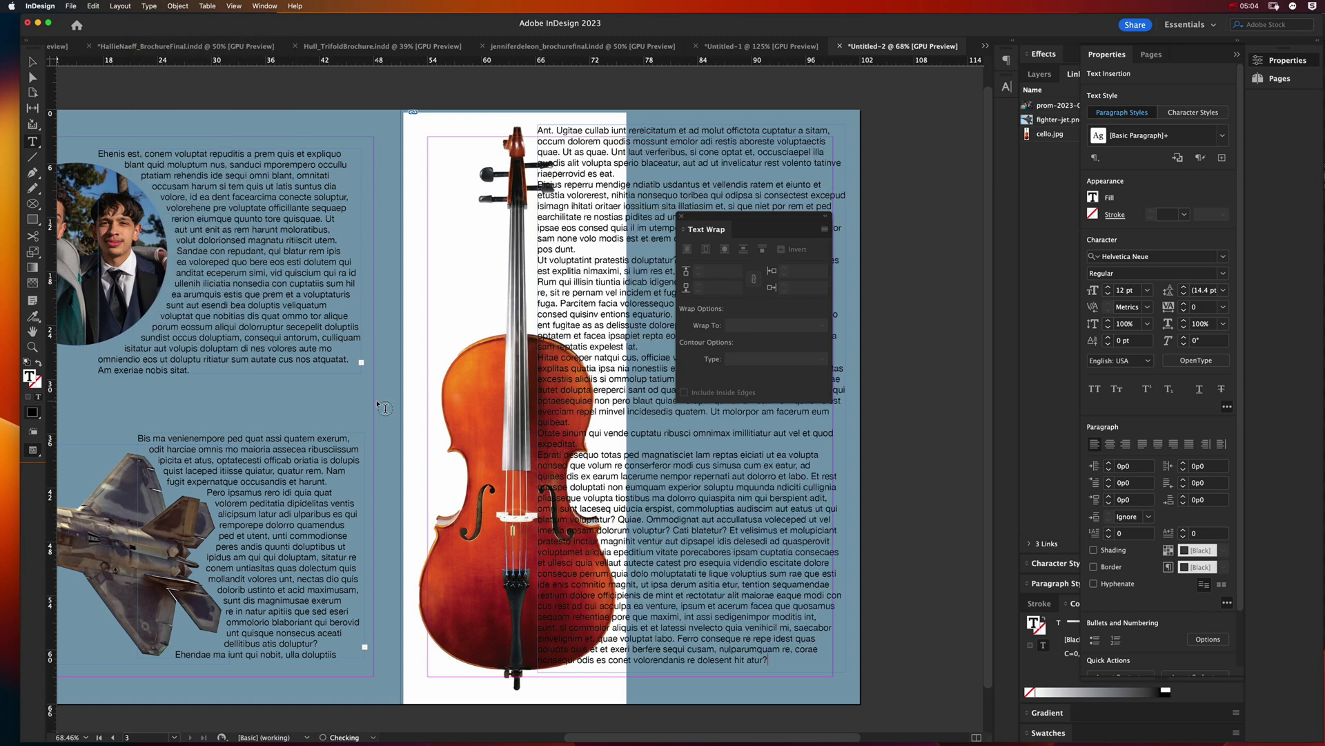
click(33, 62)
Wrap text around the cello's shape on the right side only, using Detect Edges with a 1p1 offset.
click(464, 219)
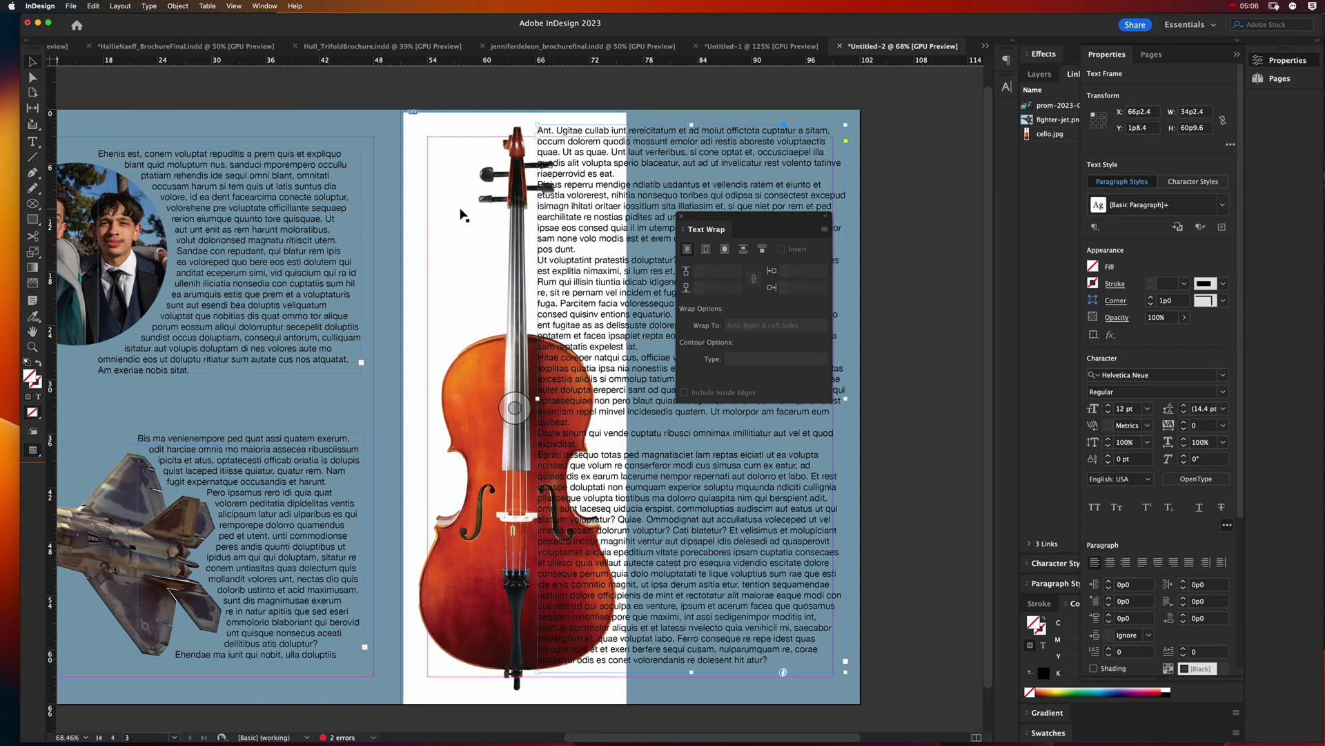
click(724, 250)
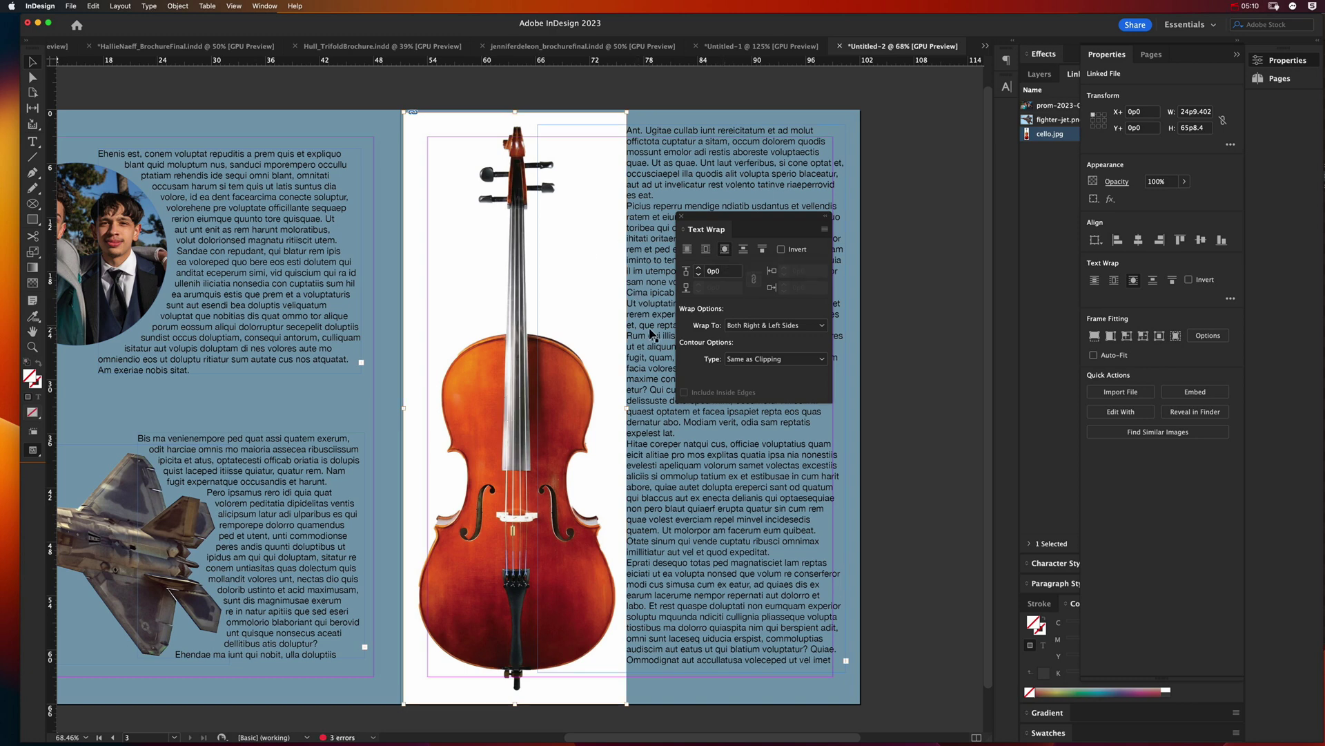
click(753, 326)
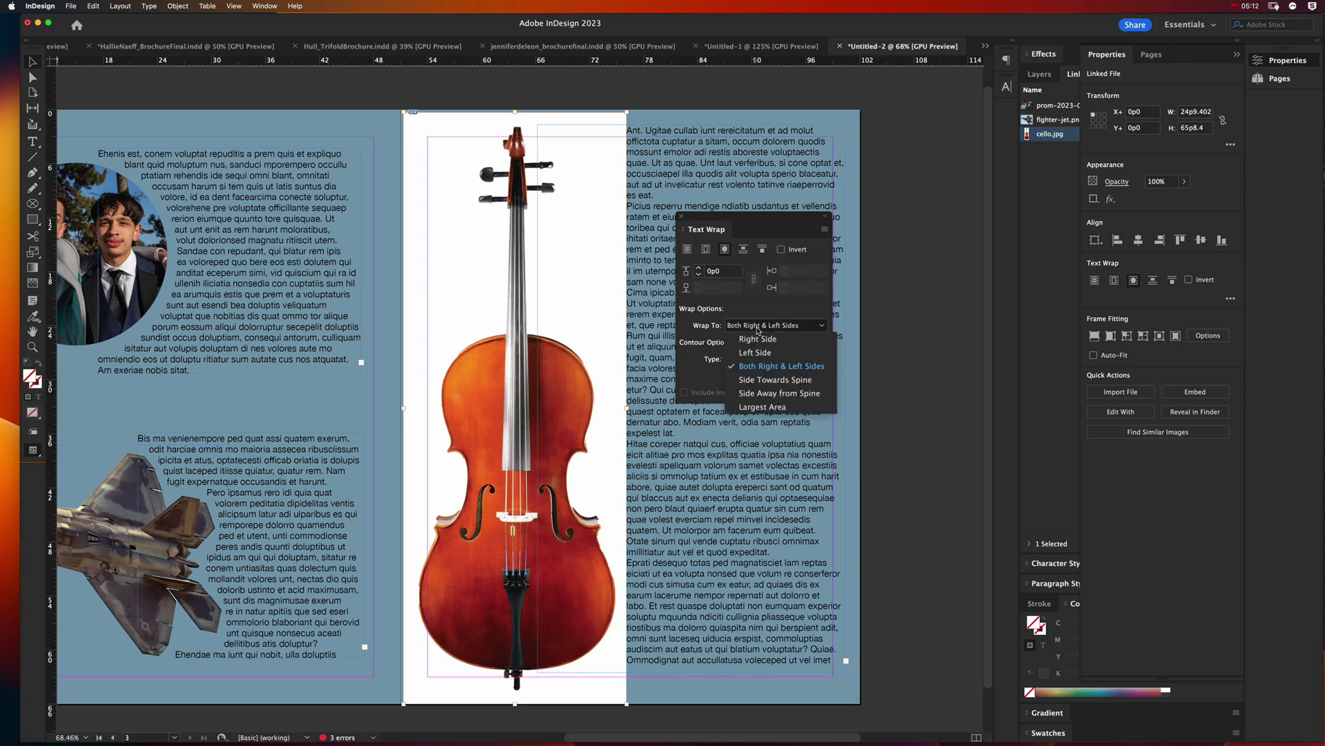
click(762, 340)
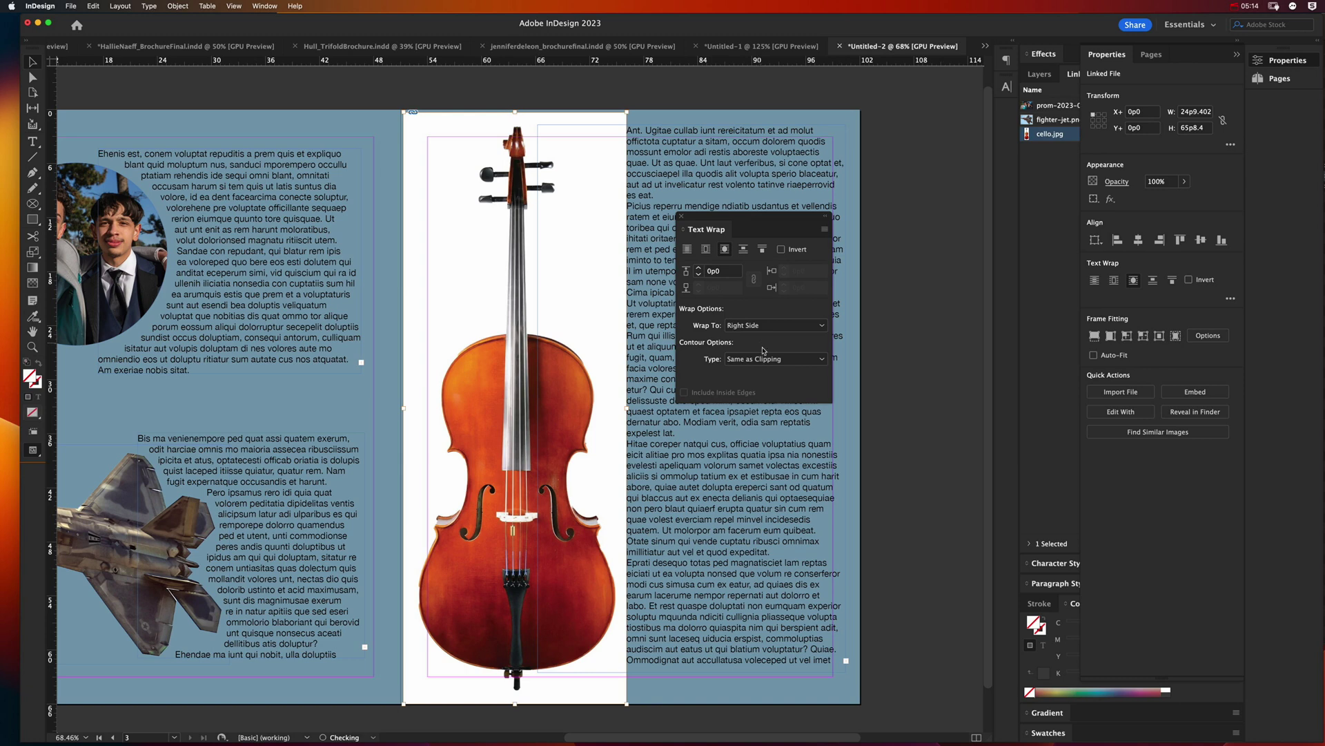
click(755, 359)
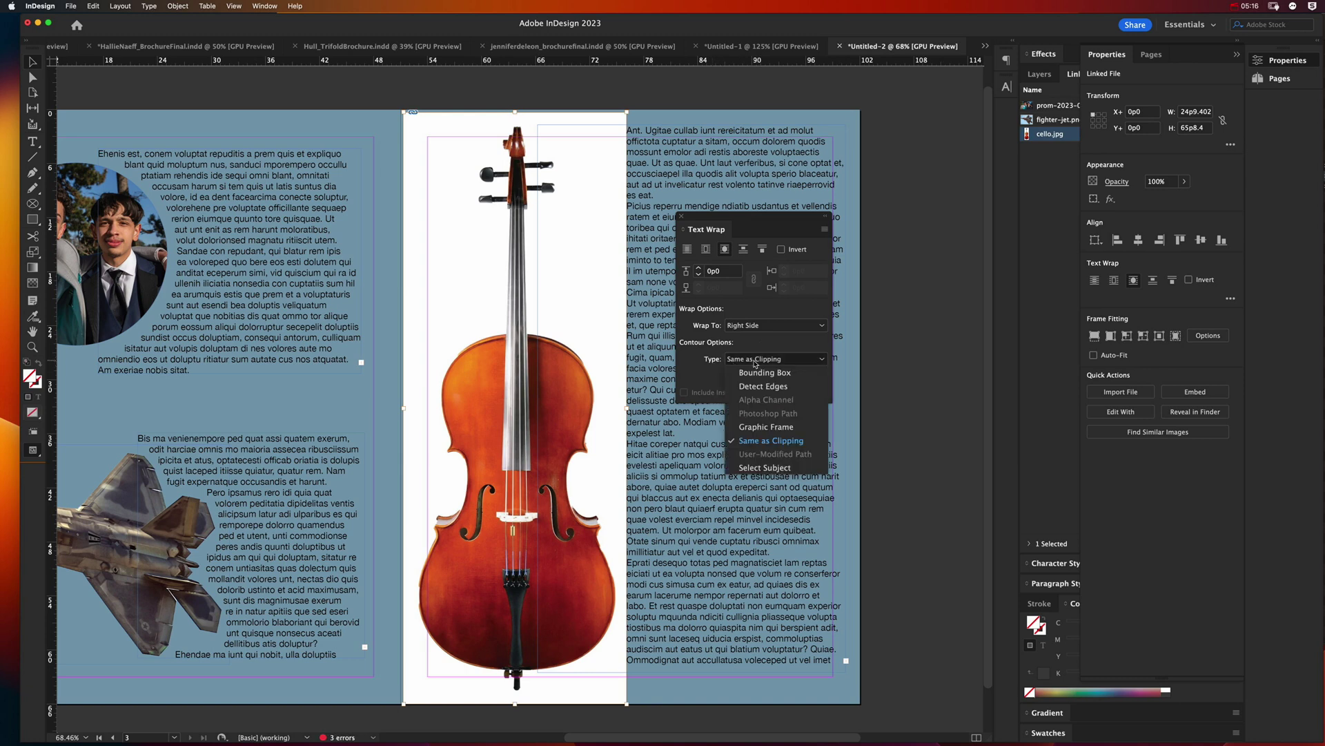
click(759, 386)
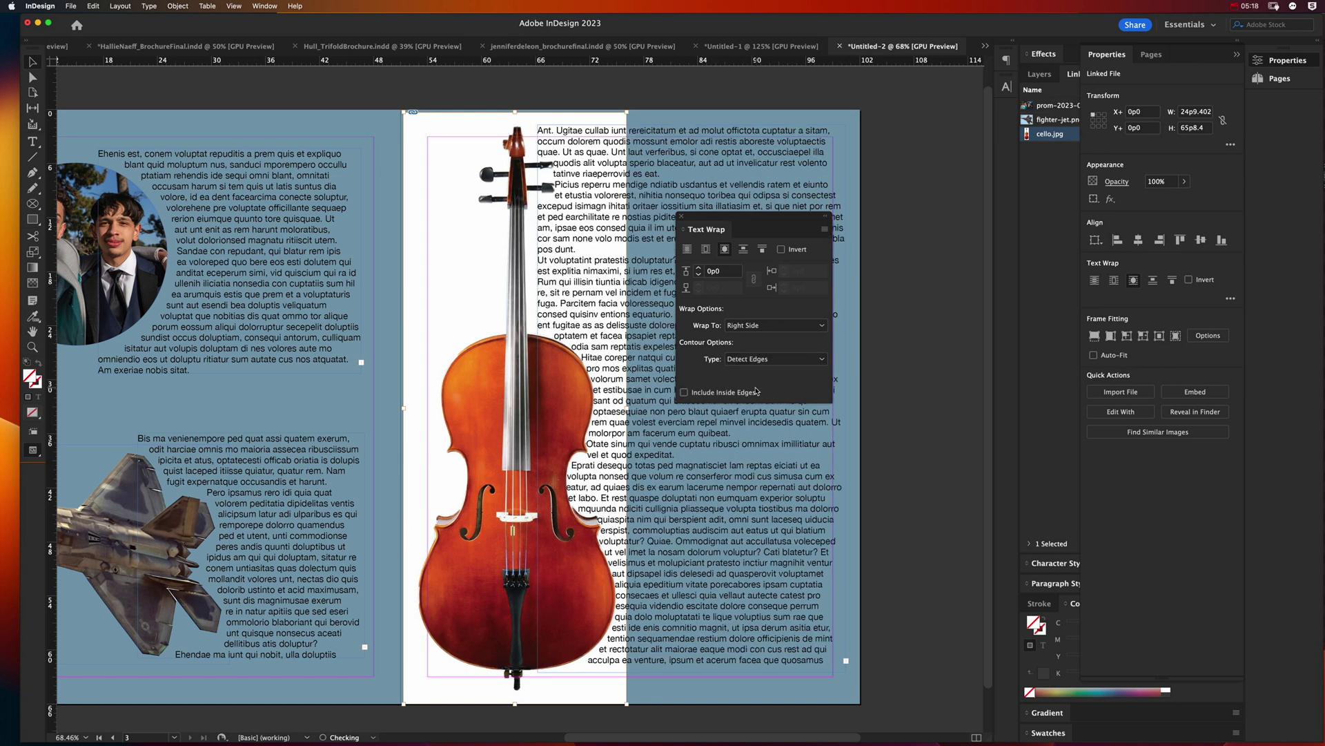
click(700, 268)
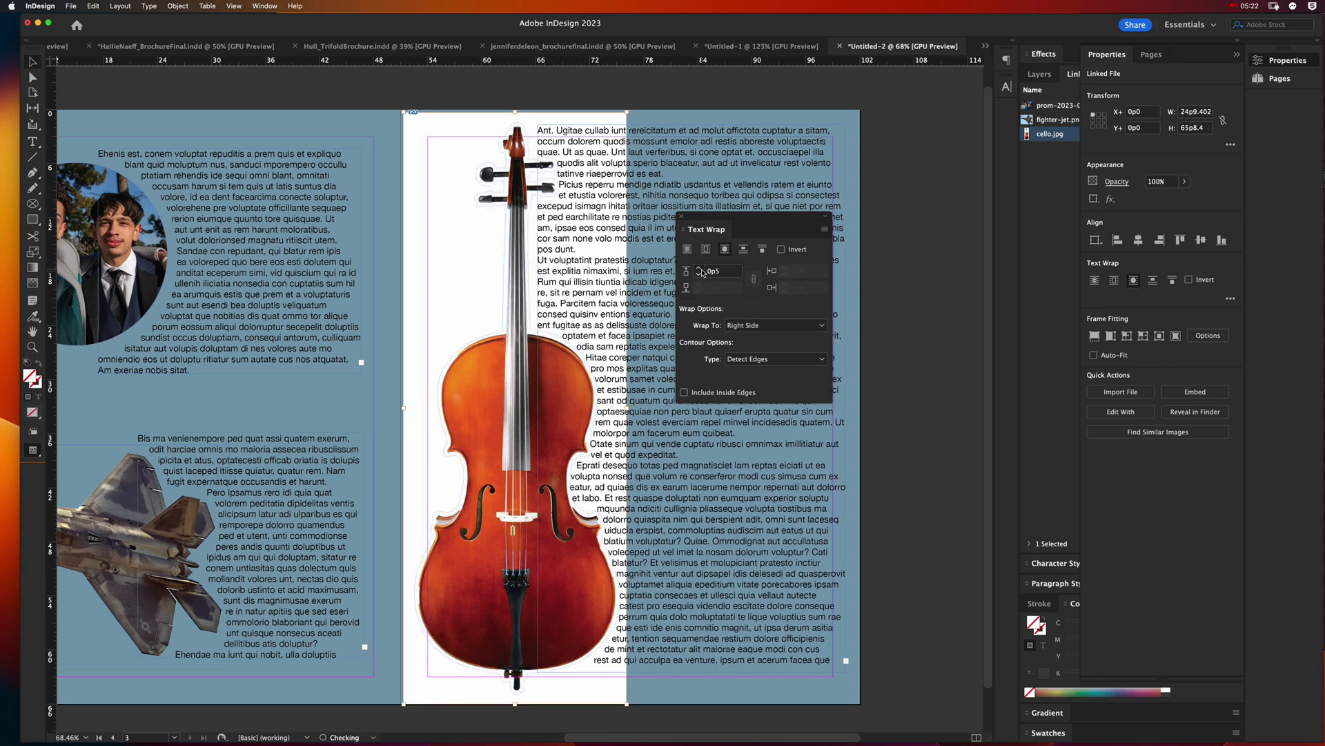
click(699, 268)
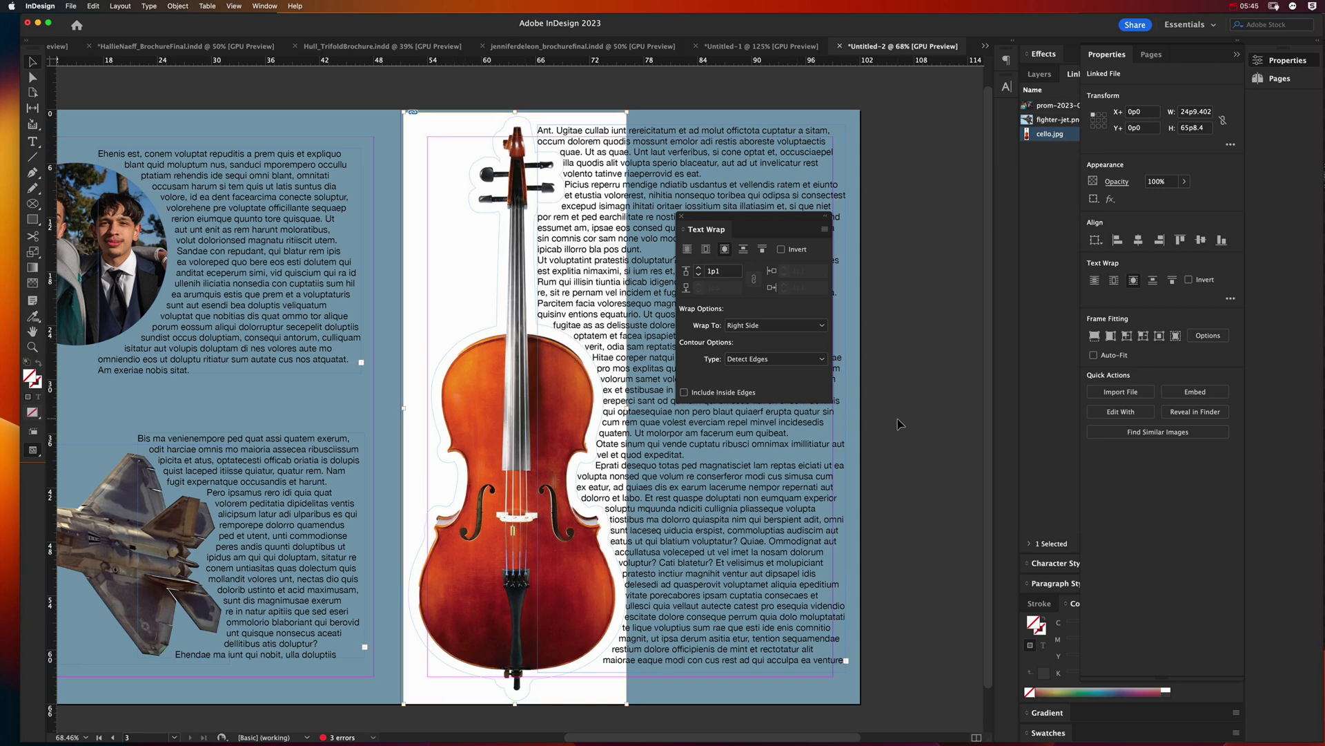
Switch to Preview mode and delete the blue background rectangle behind the spread.
click(897, 420)
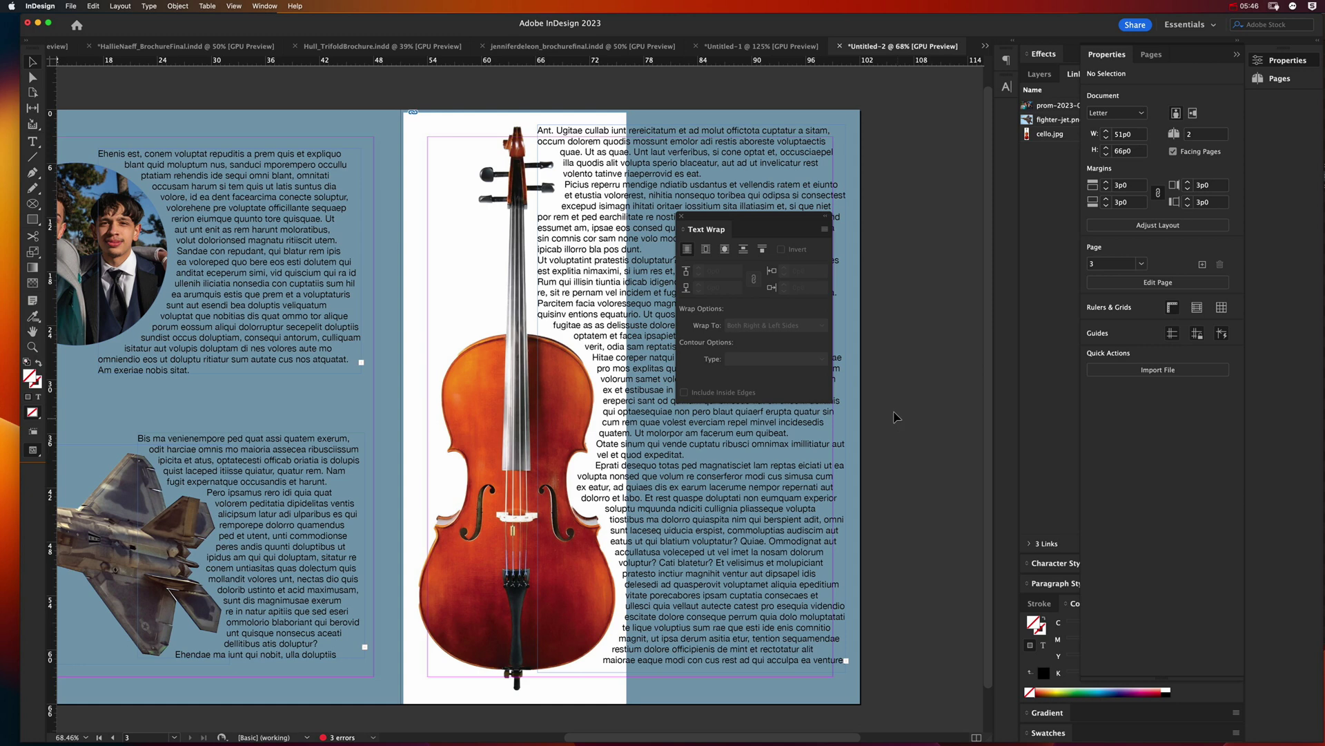
key(w)
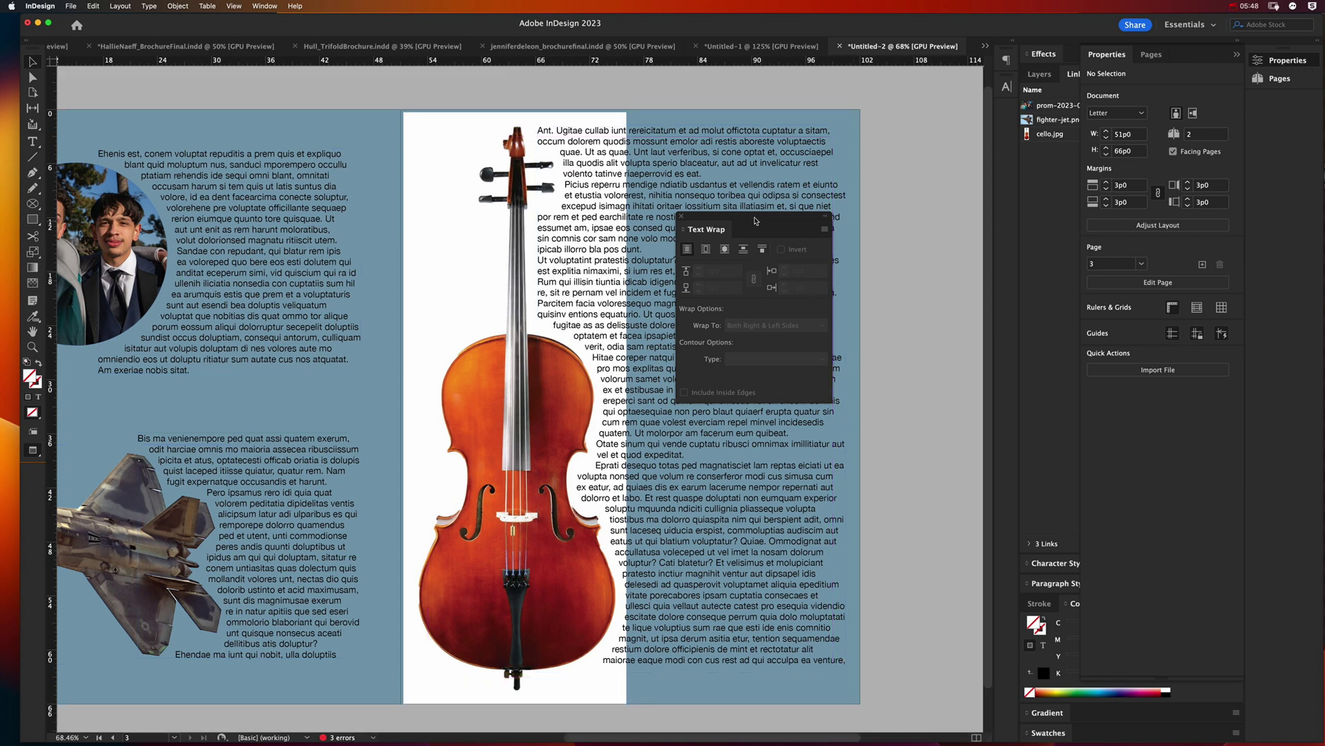
drag(756, 221, 956, 302)
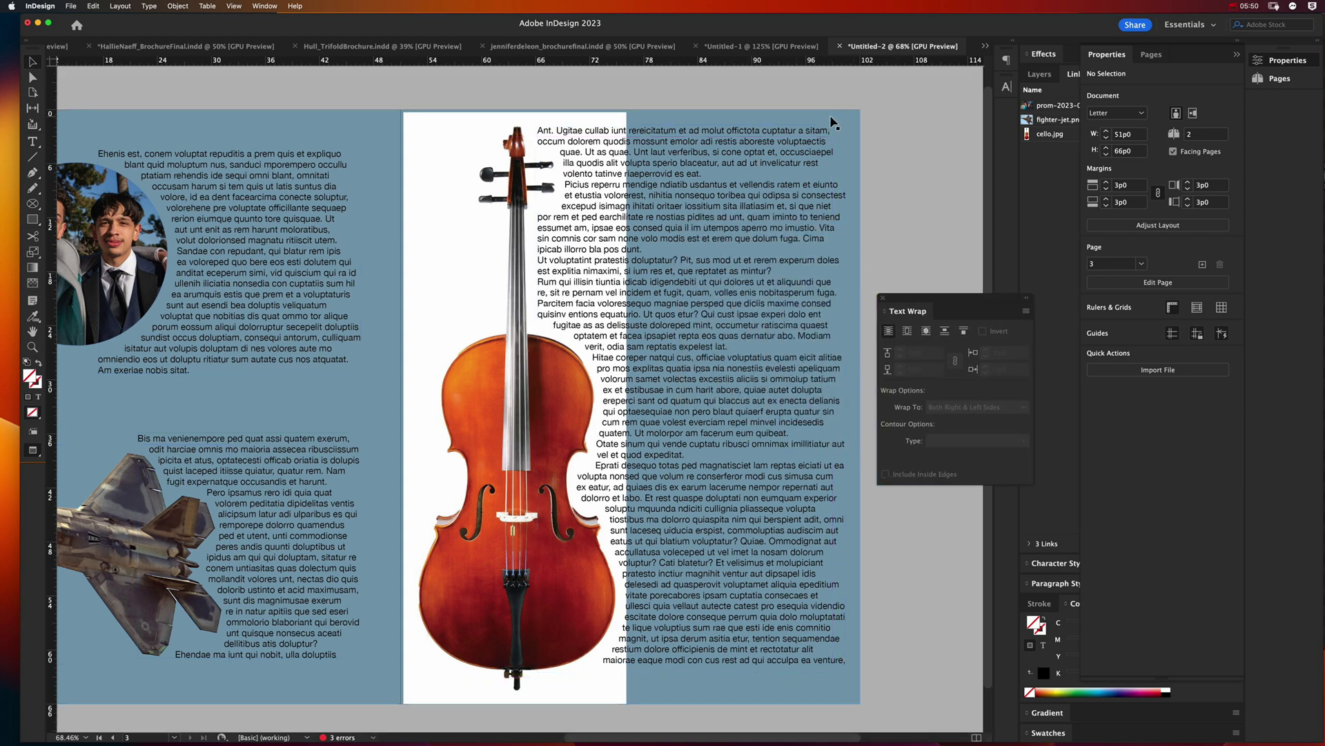
click(833, 122)
key(Delete)
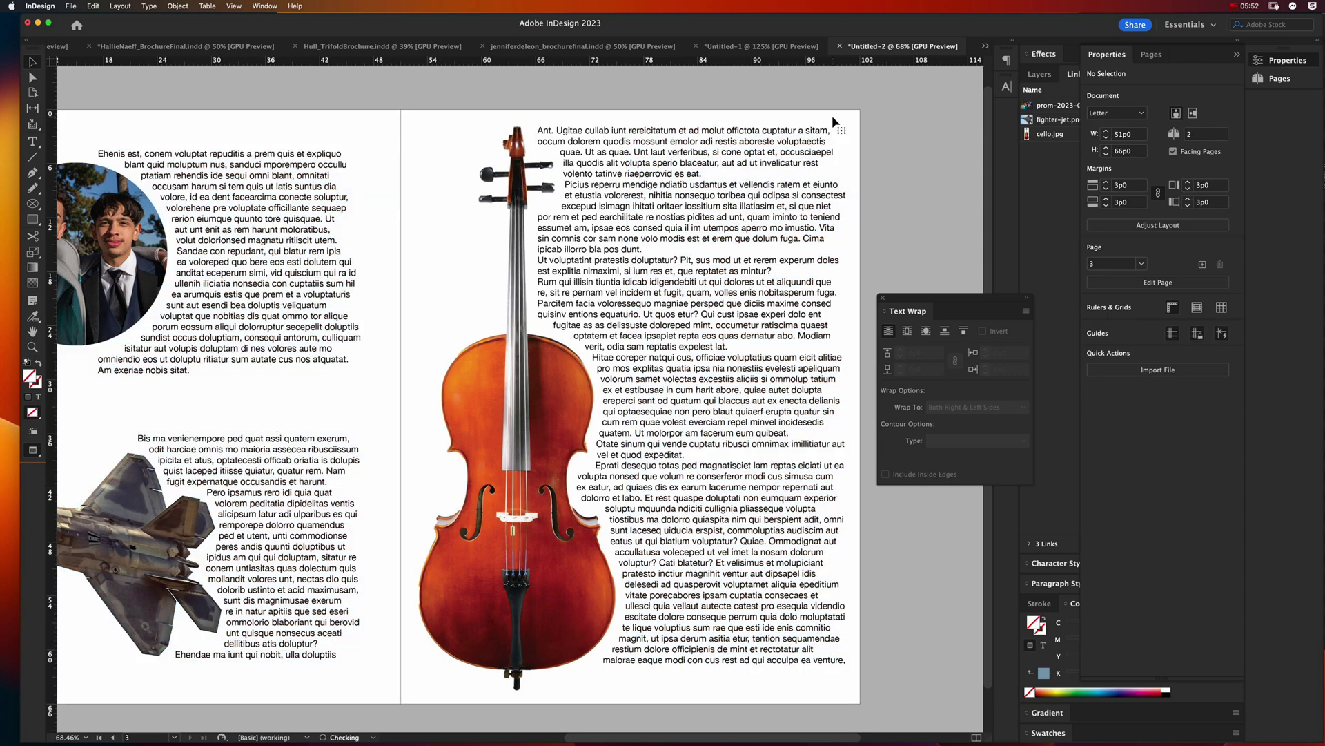